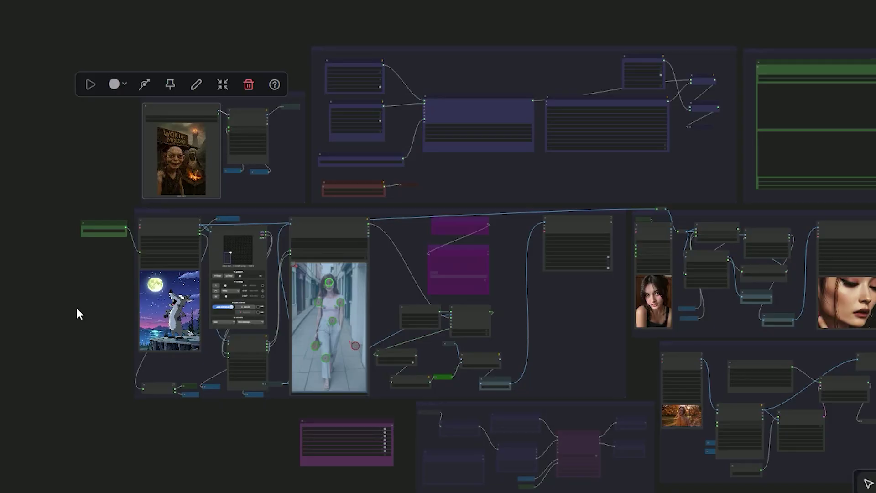
Step: Zoom out over the full graph, then in on the SaturdayMorningWAN_00033.mp4 loader and Resolution Master
scroll(41, 297, down, 3)
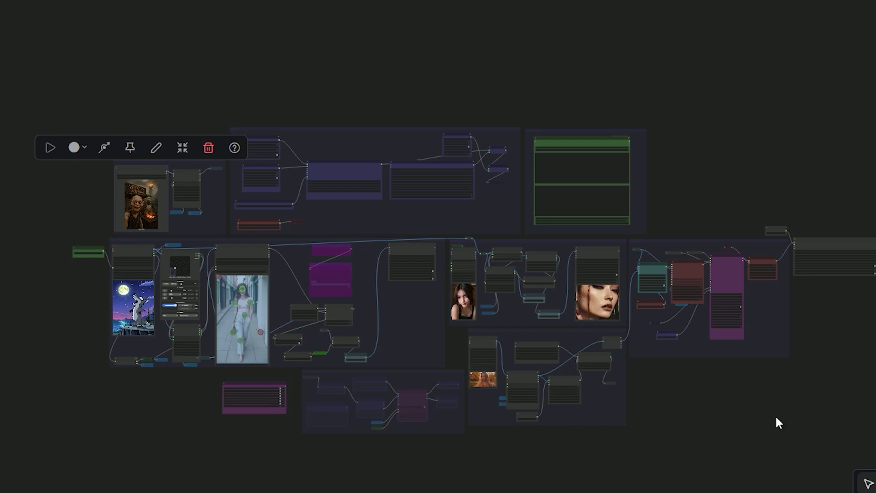
scroll(129, 248, up, 6)
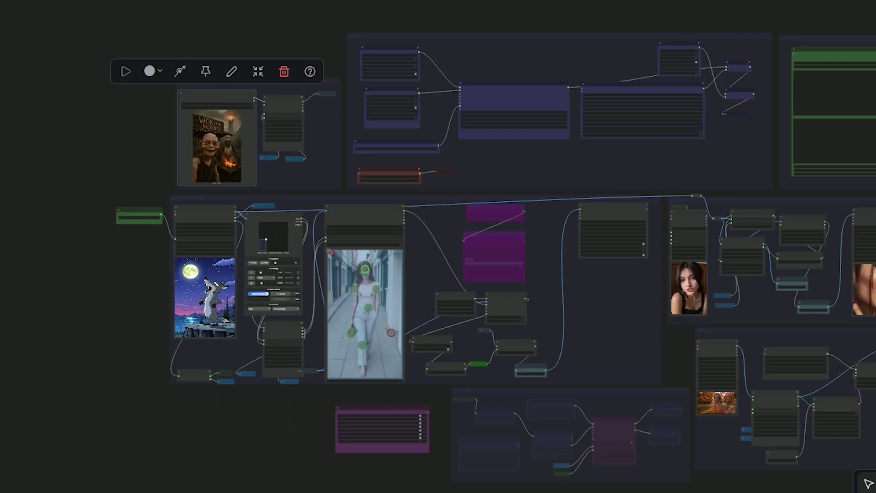
scroll(122, 270, up, 2)
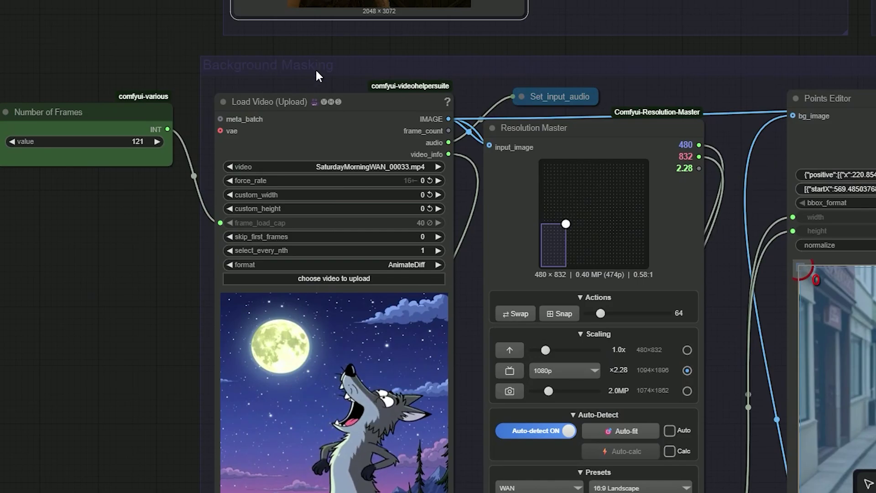
Step: Pan past Resolution Master's scaling settings to the Points Editor and SAM2 segmentation nodes
scroll(316, 68, down, 3)
drag(239, 323, 75, 195)
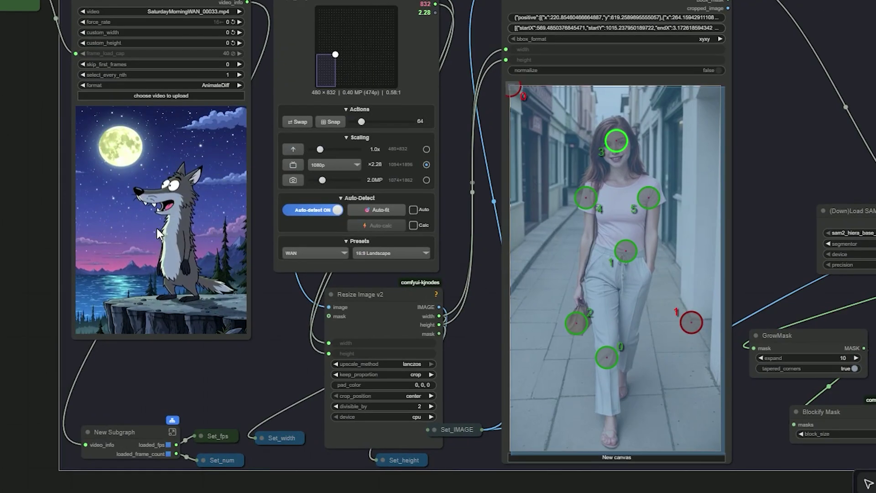
scroll(158, 230, down, 3)
drag(70, 207, 2, 221)
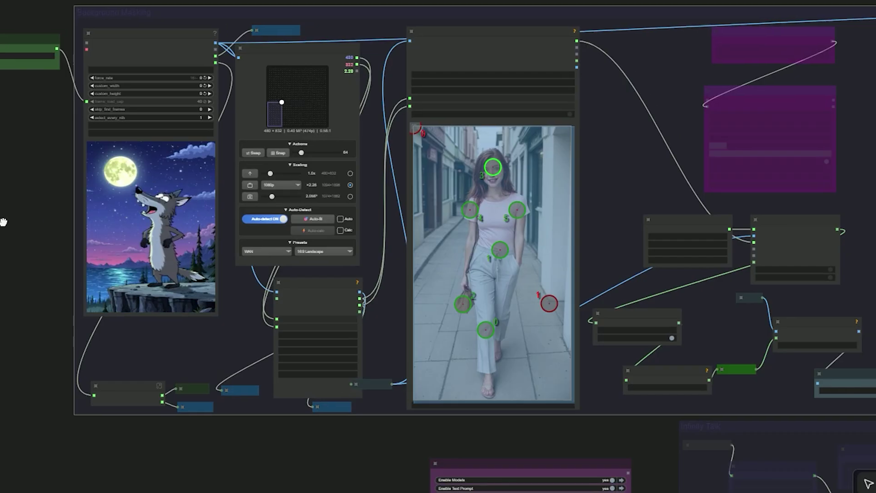
scroll(247, 205, up, 2)
scroll(246, 206, up, 1)
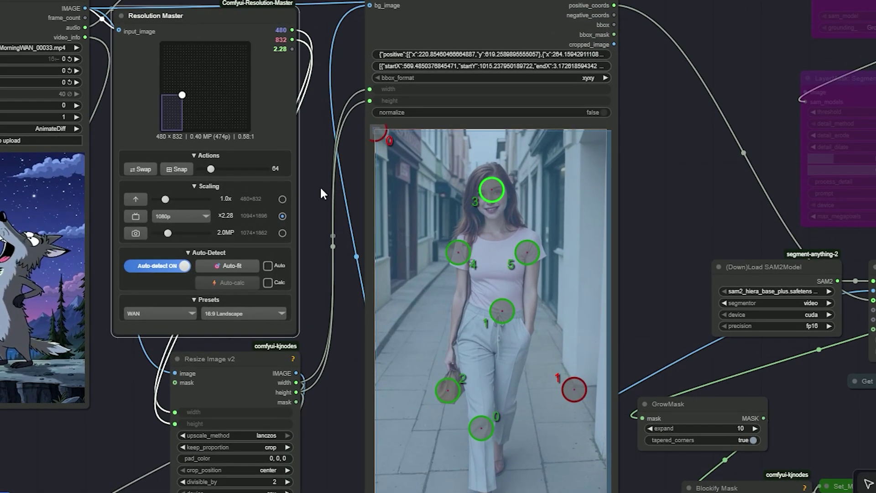
scroll(320, 185, down, 1)
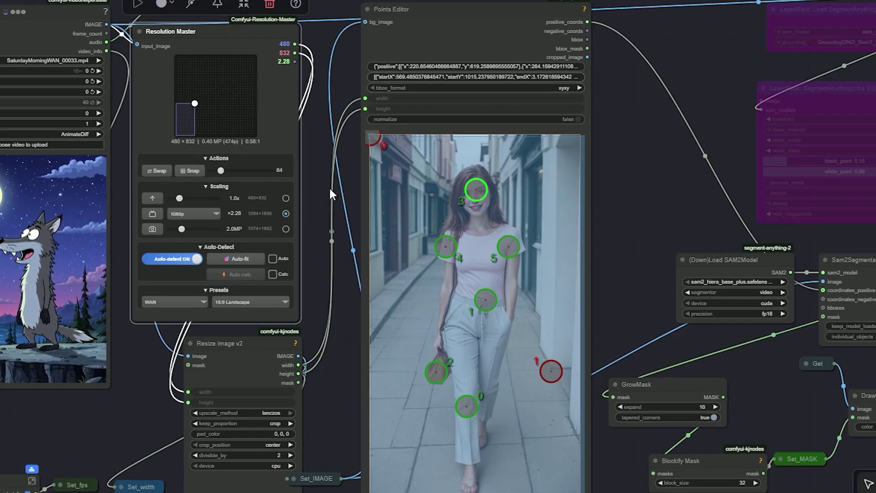
drag(330, 187, 214, 213)
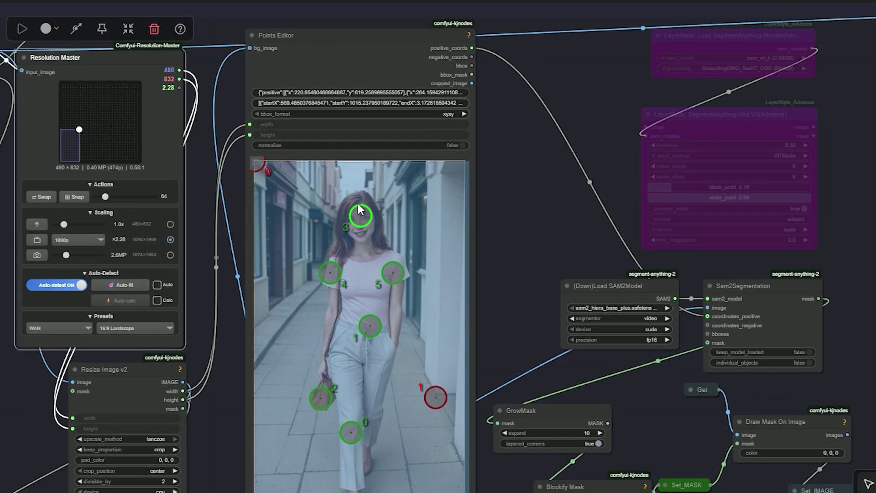
Step: Select the Points Editor and move over to Sam2Segmentation and its sam2_hiera_base_plus loader
click(312, 45)
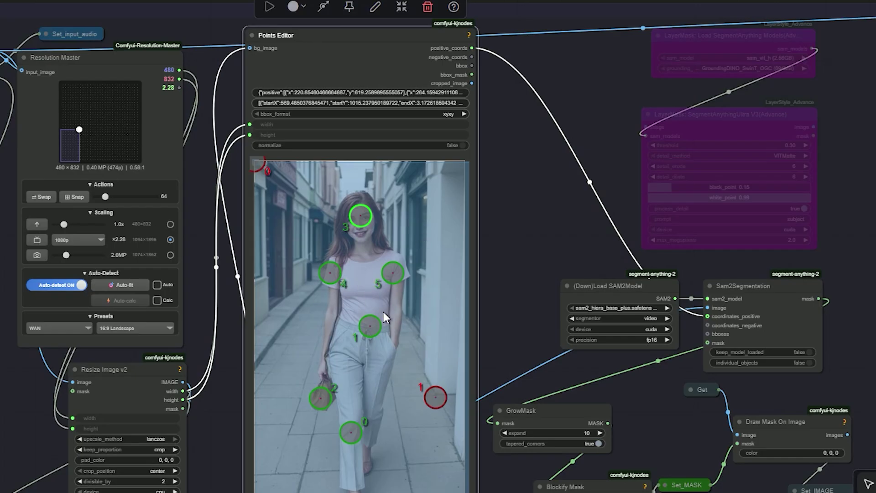
scroll(607, 313, right, 6)
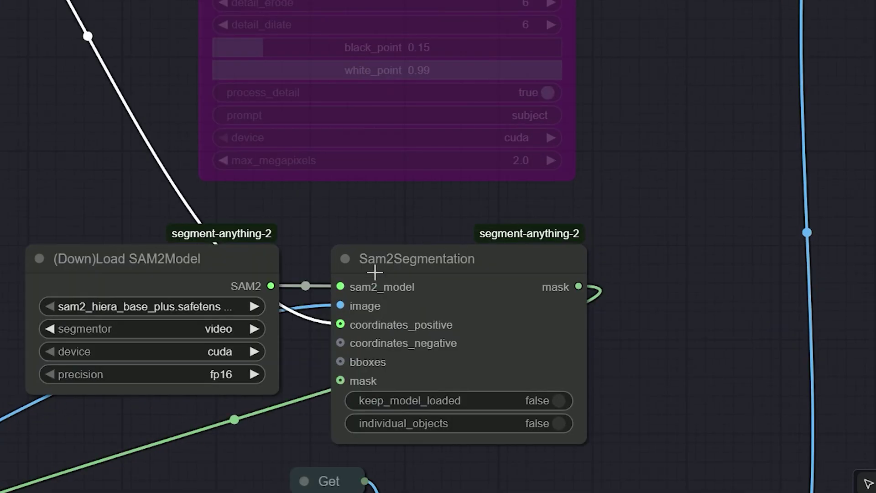
Step: Pan to the Face Images group's video loader and drag the node slightly lower
scroll(414, 271, down, 12)
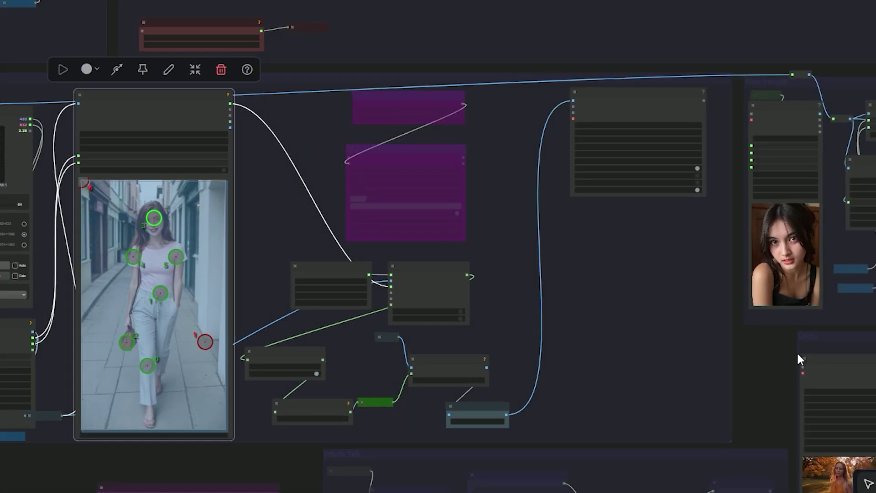
drag(743, 370, 522, 352)
scroll(406, 413, up, 8)
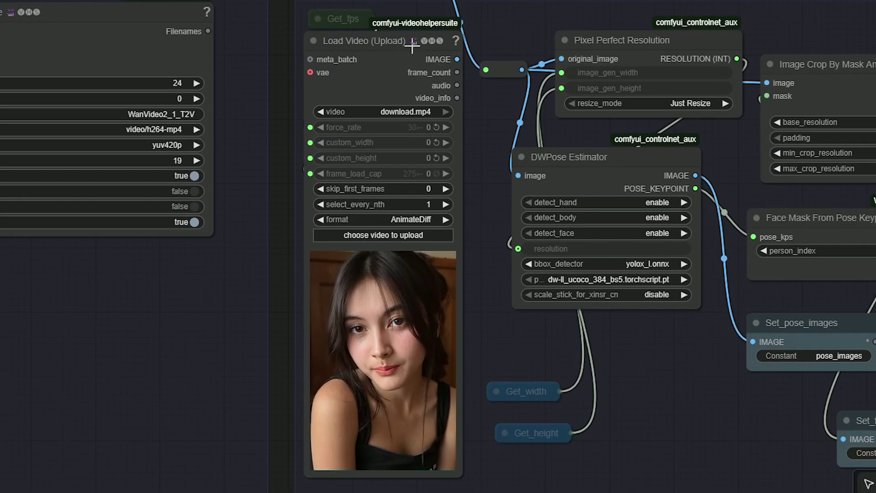
drag(386, 46, 381, 91)
Step: Look across the face section and back, zooming in on the download.mp4 loader
scroll(281, 14, down, 5)
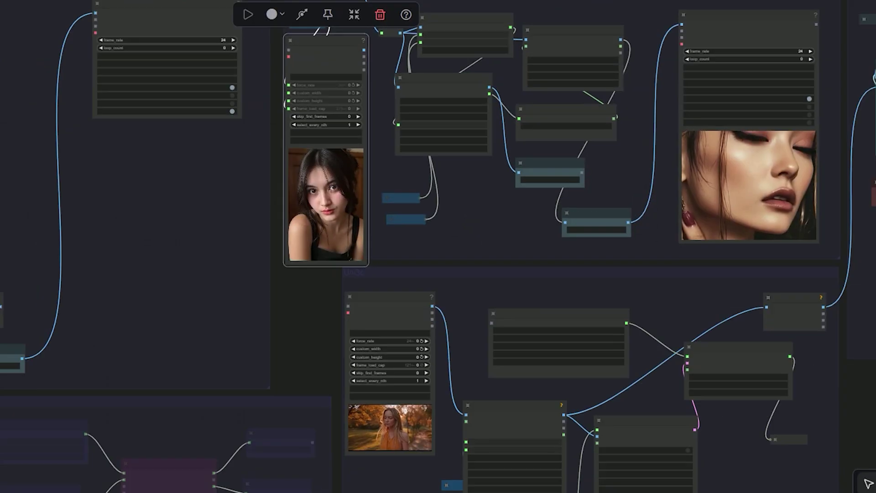
drag(242, 5, 493, 73)
scroll(417, 102, up, 3)
scroll(400, 87, up, 2)
scroll(245, 84, down, 6)
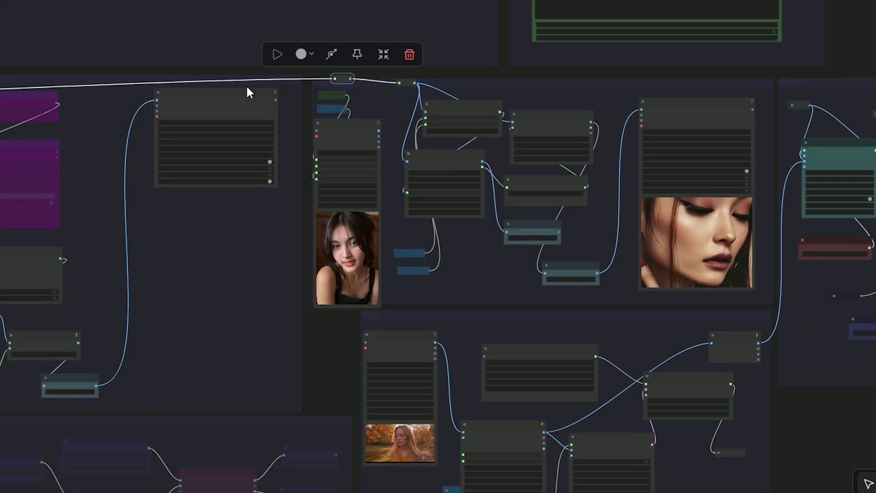
drag(269, 241, 726, 242)
scroll(169, 218, up, 3)
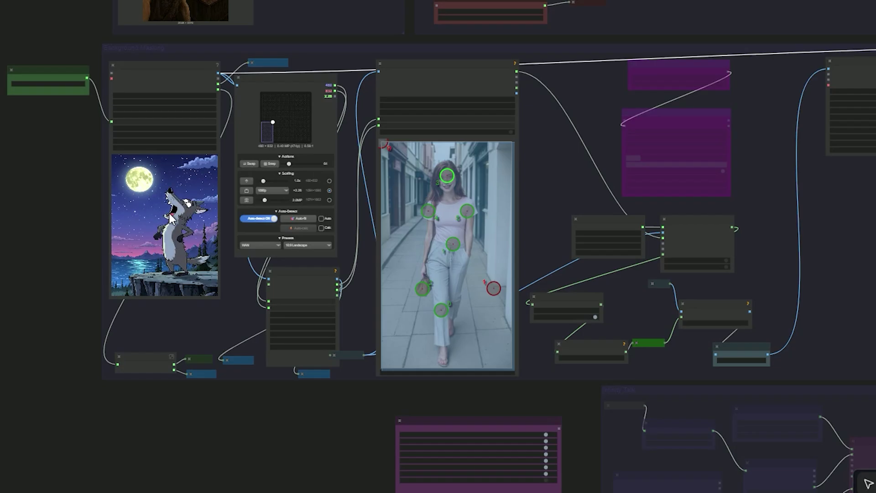
drag(685, 228, 179, 323)
Step: Nudge the face video loader left and connect its IMAGE output to the reroute
scroll(362, 187, up, 3)
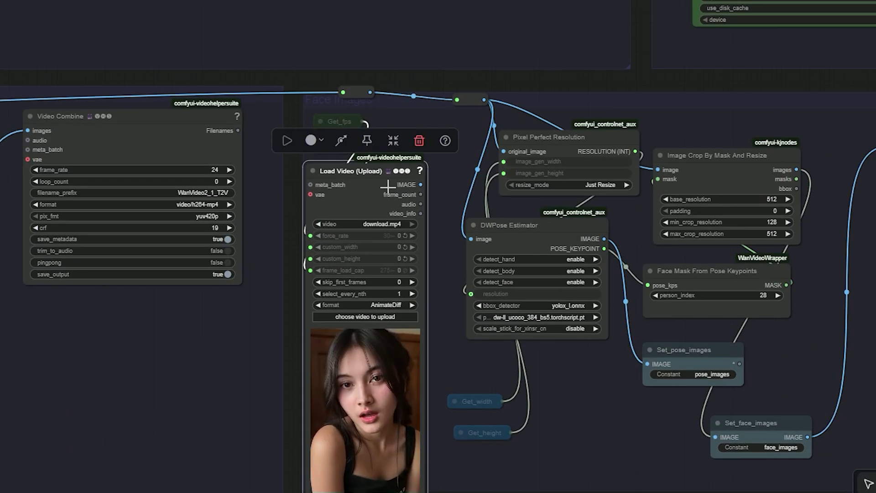
scroll(388, 186, down, 1)
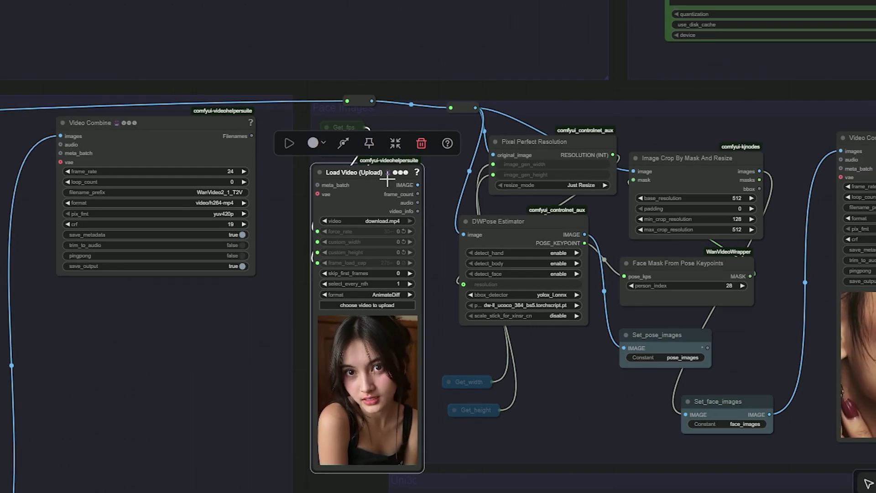
scroll(392, 237, up, 4)
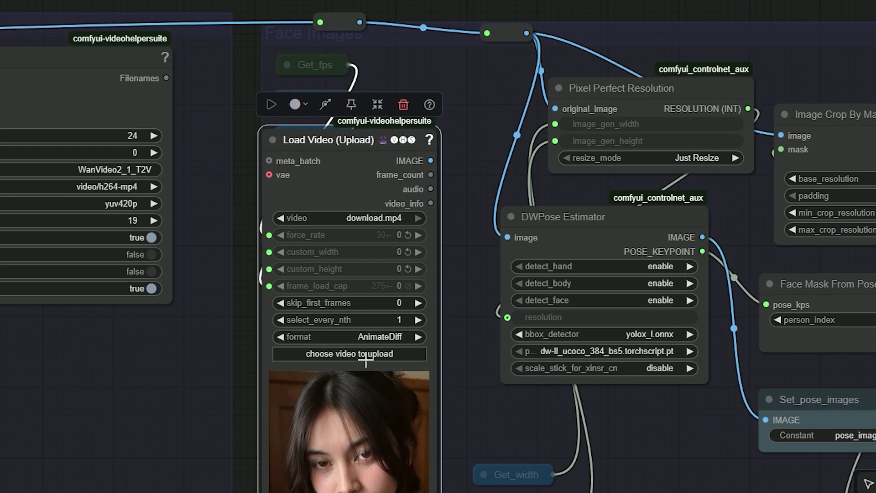
scroll(365, 361, down, 2)
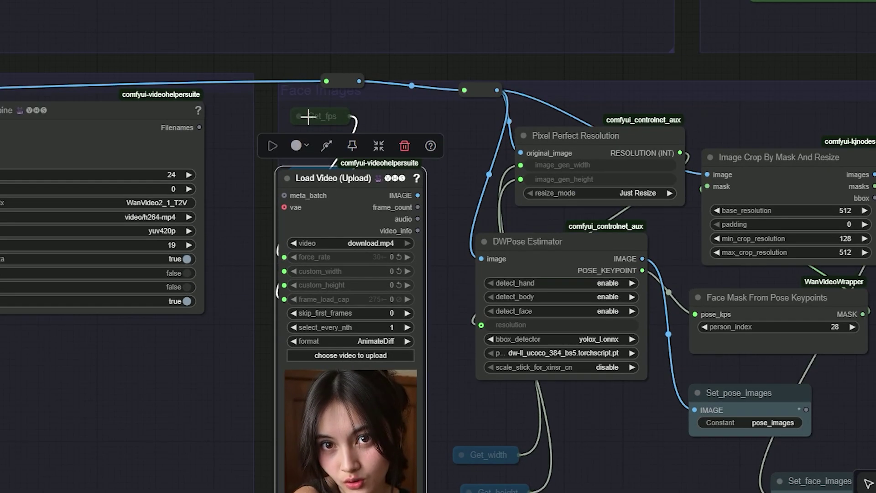
scroll(309, 116, up, 1)
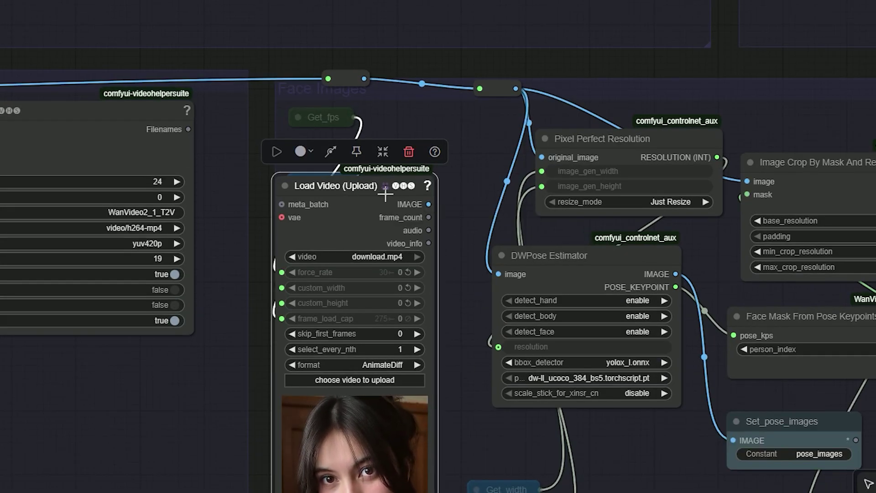
drag(365, 192, 364, 192)
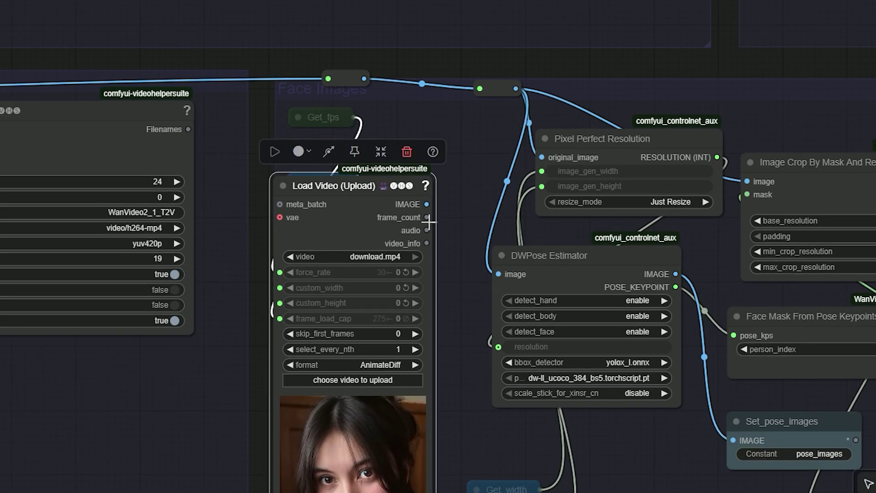
drag(427, 204, 425, 196)
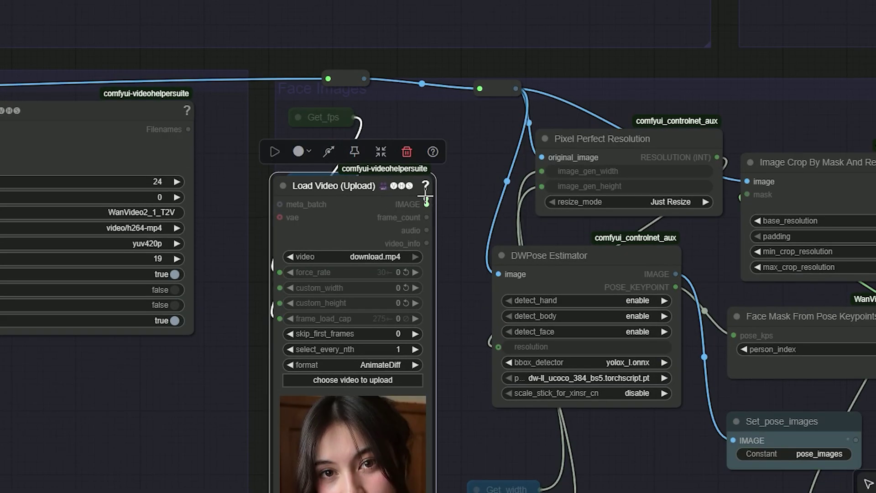
drag(476, 102, 480, 88)
Step: Link the first reroute's output to the reroute inside the Face Images group
scroll(312, 115, down, 8)
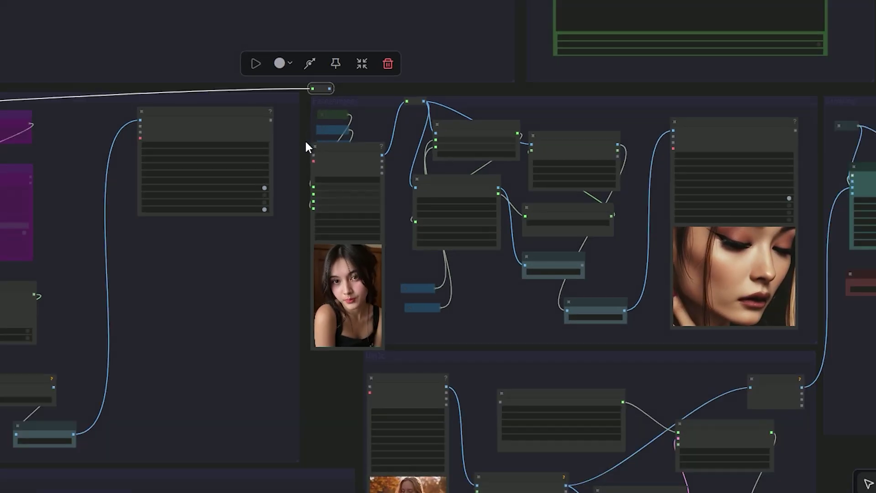
drag(305, 139, 672, 169)
drag(458, 169, 702, 169)
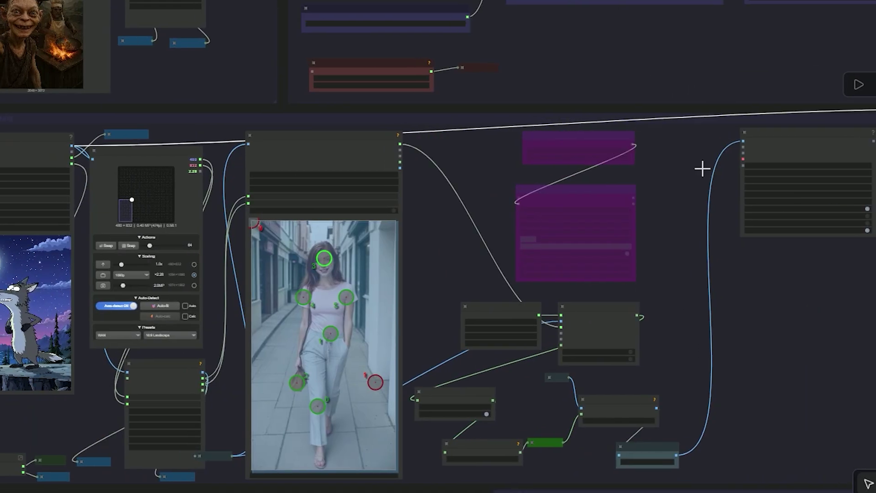
click(7, 148)
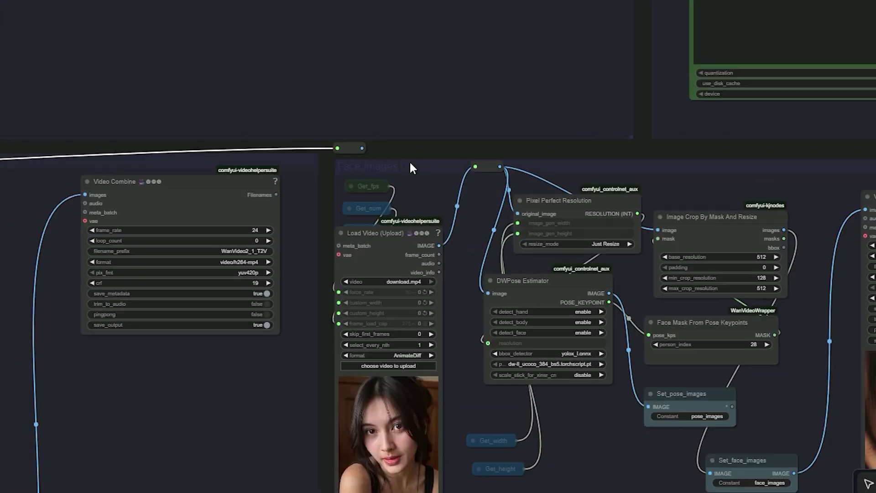
scroll(411, 166, up, 5)
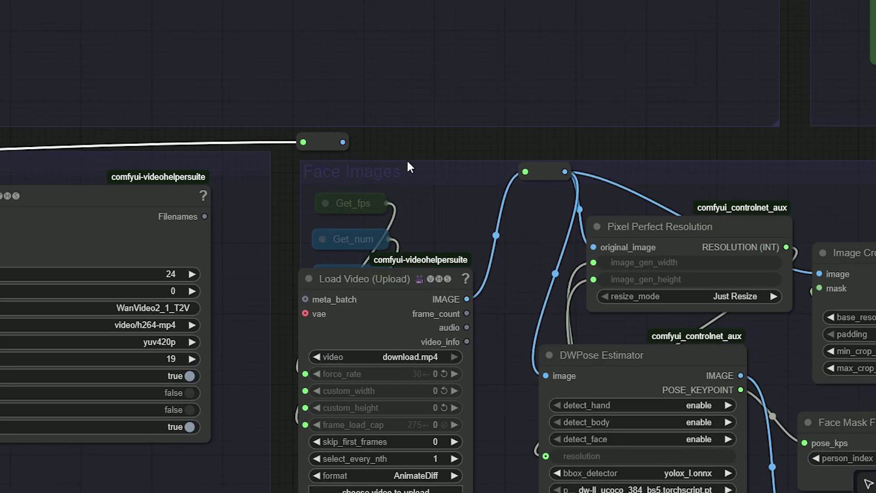
drag(346, 143, 543, 168)
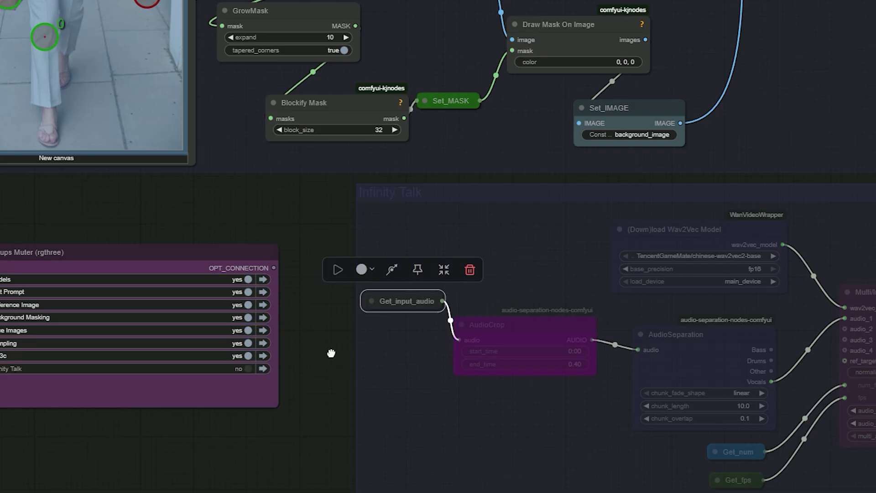
drag(333, 354, 102, 318)
scroll(111, 320, down, 2)
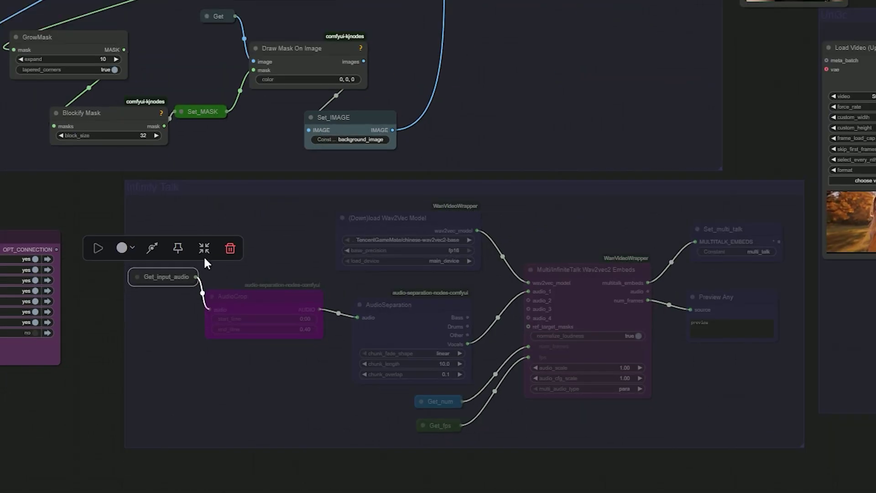
scroll(177, 189, up, 3)
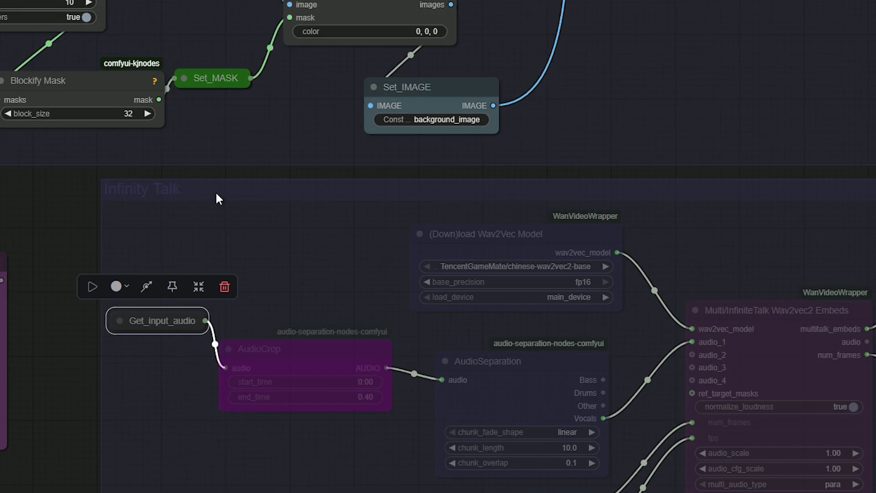
click(218, 198)
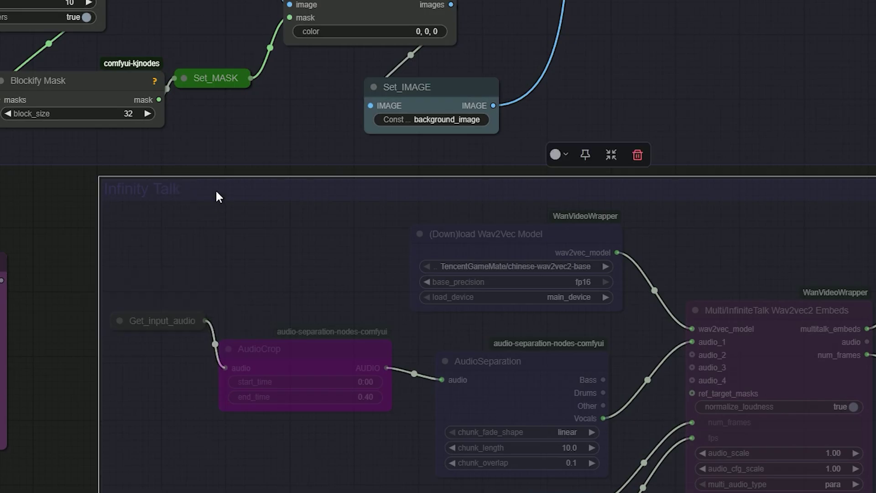
scroll(216, 191, down, 4)
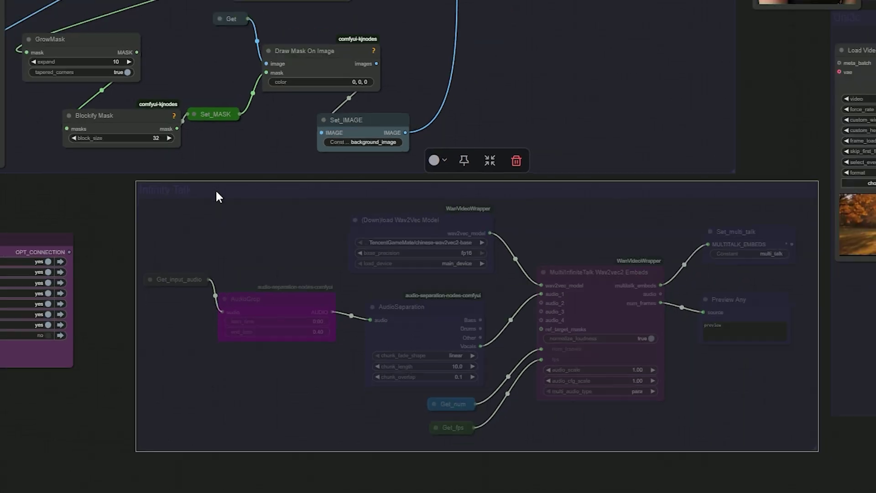
drag(129, 307, 313, 289)
scroll(245, 341, up, 3)
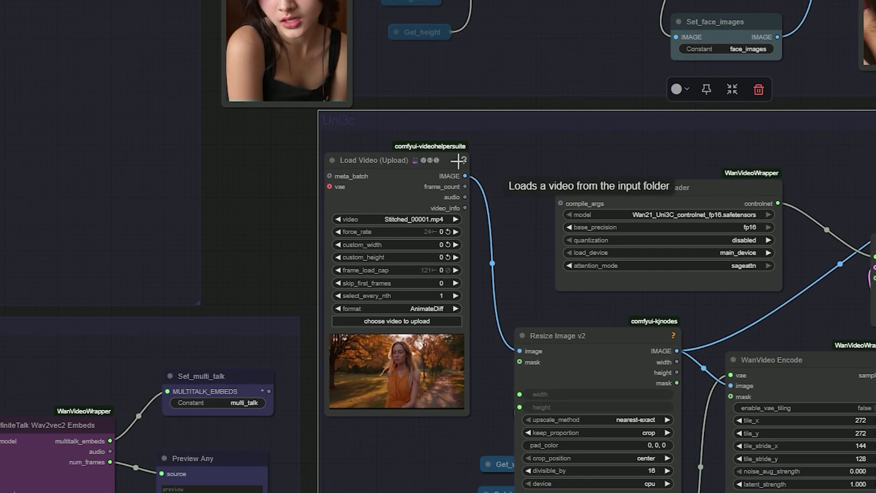
Step: Replace Stitched_00001.mp4 with 1.mp4 from Downloads in the Uni3c Load Video node
scroll(458, 160, down, 3)
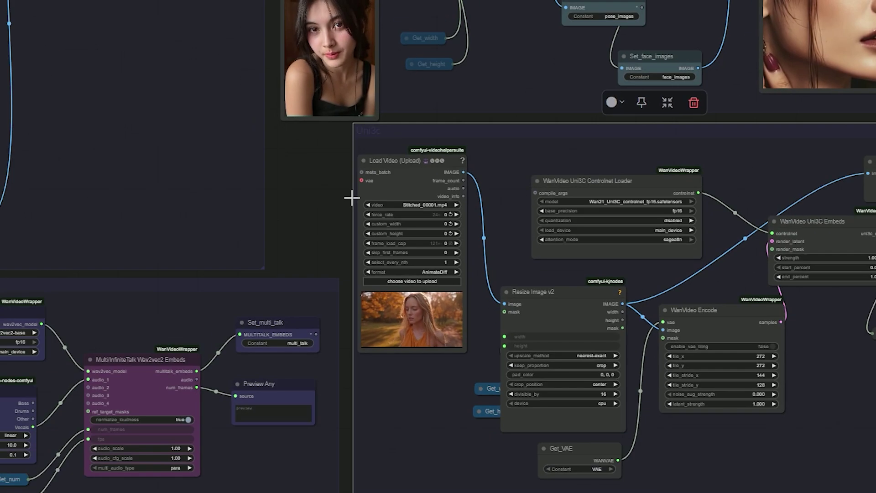
scroll(409, 302, up, 5)
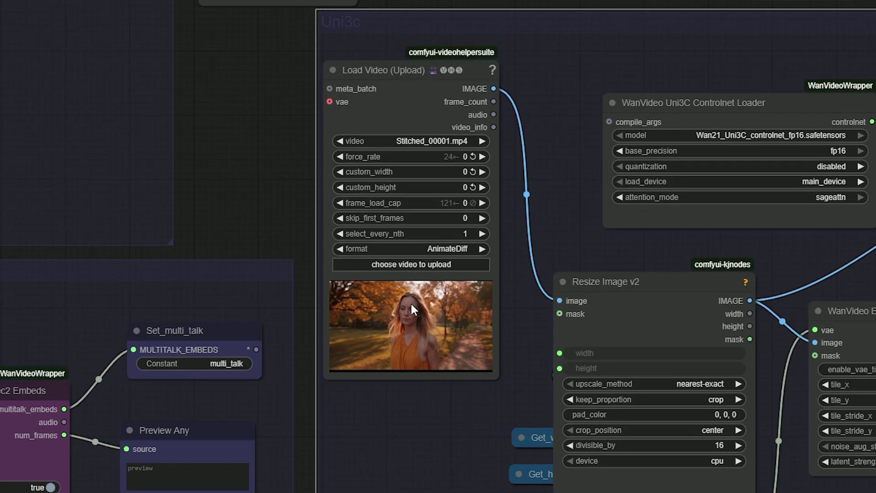
click(407, 264)
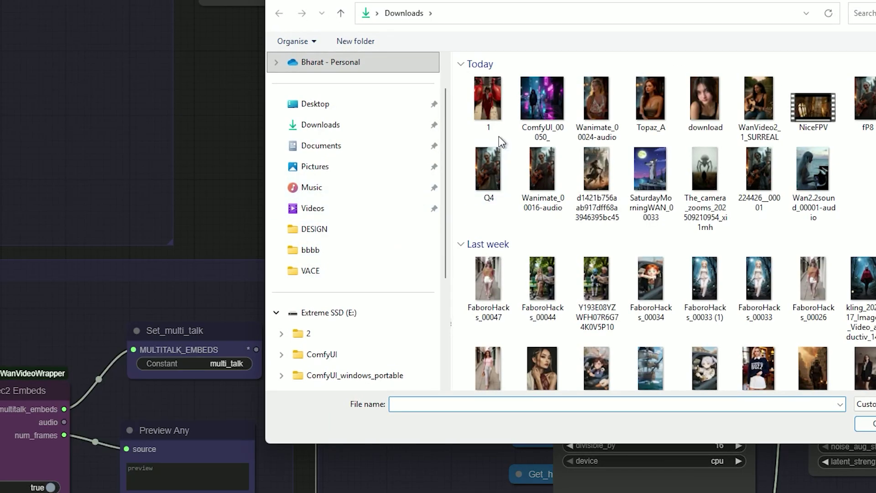
double_click(500, 136)
Step: Bring the Uni3c loaders into view and select the WanVideo Uni3C Controlnet Loader
scroll(447, 318, down, 2)
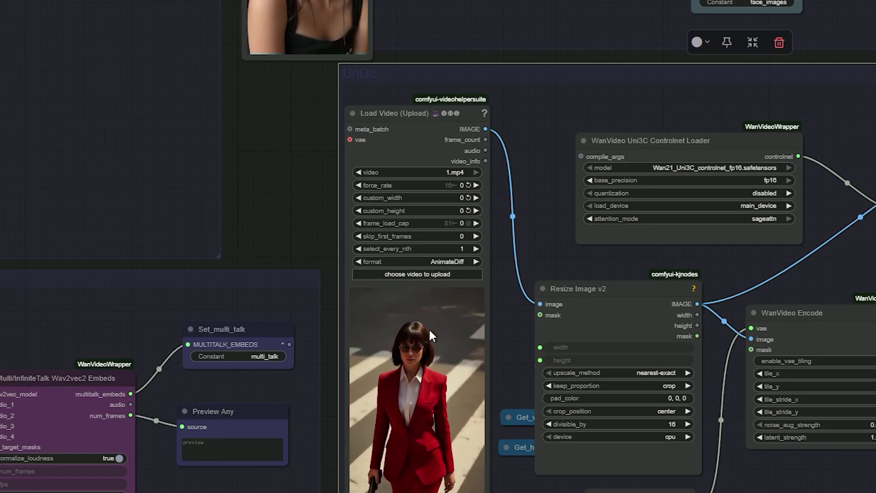
scroll(429, 328, down, 5)
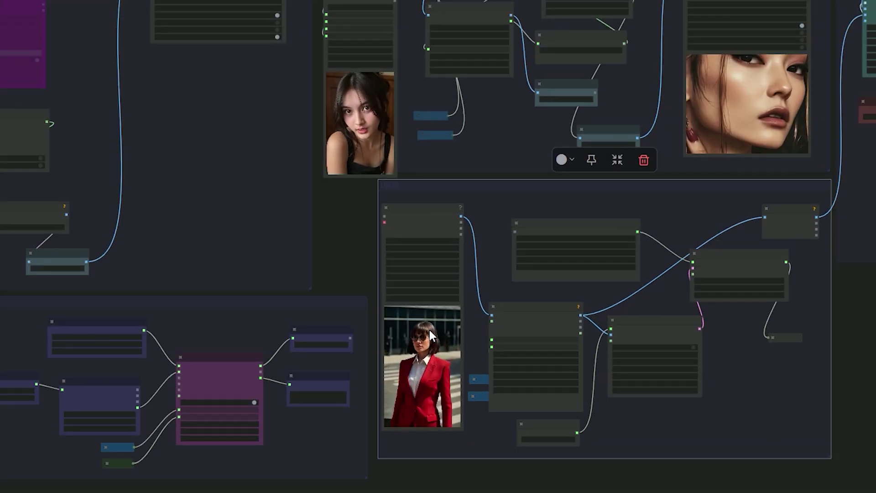
scroll(468, 299, up, 5)
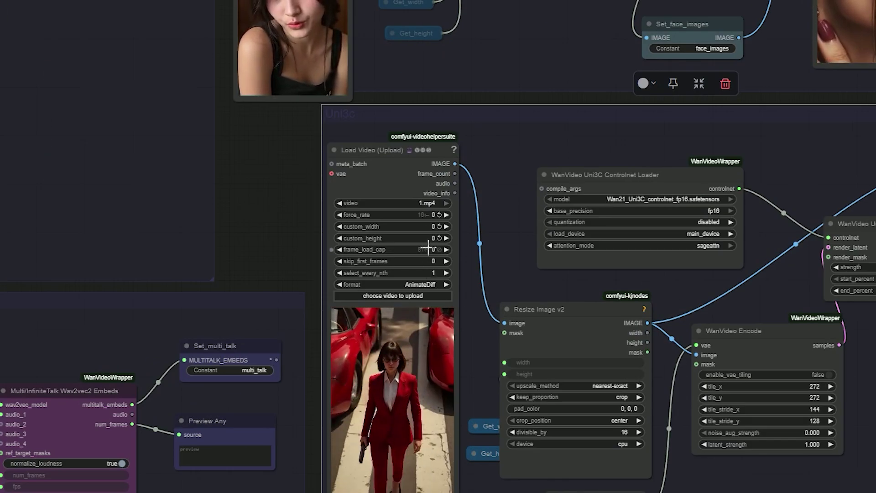
drag(491, 171, 354, 218)
scroll(354, 217, up, 5)
click(490, 222)
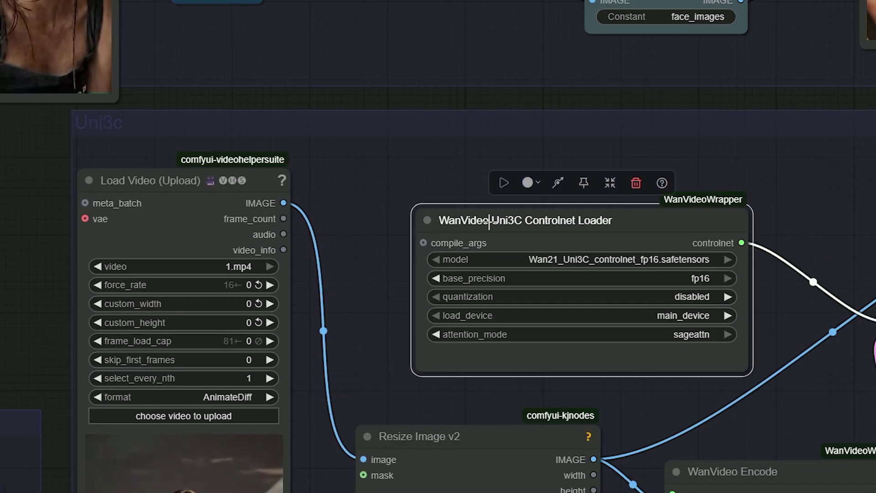
scroll(566, 287, up, 3)
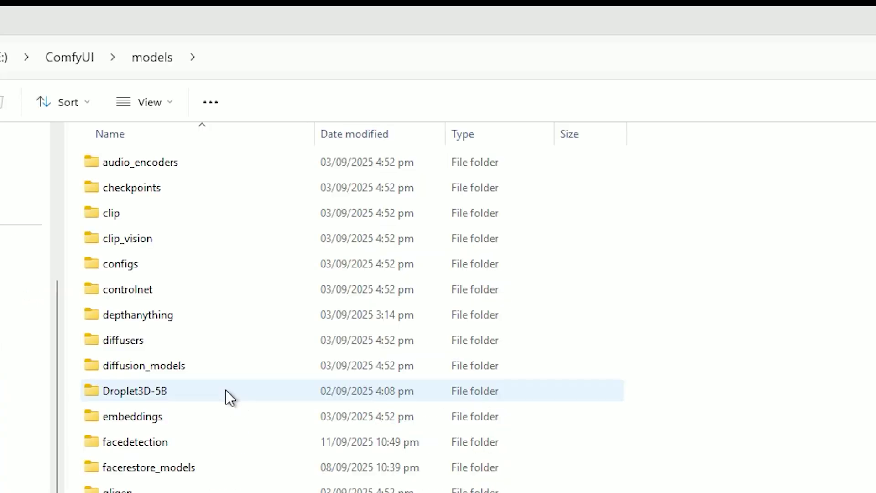
Step: Check the controlnet models folder, then set Enable Uni3c and Enable Infinity Talk to no
double_click(165, 292)
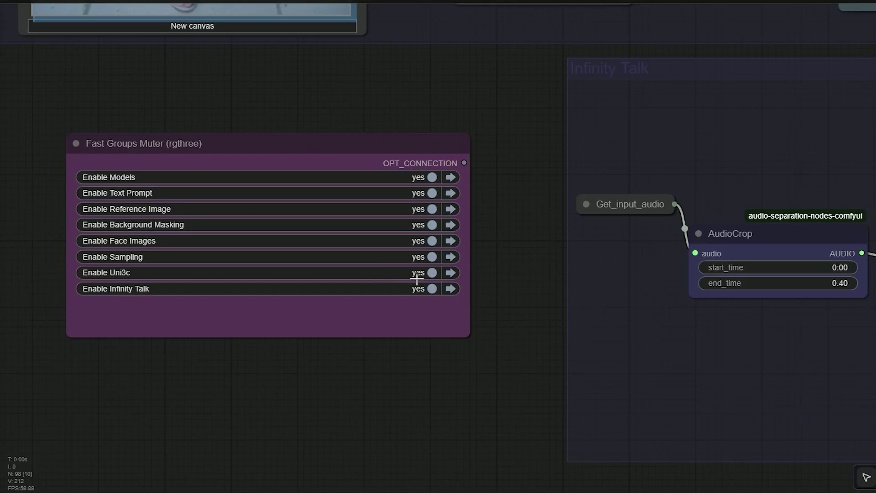
click(417, 272)
click(417, 288)
Step: Move to the Reference Image group showing 12.png and Resize Image v2
scroll(487, 264, down, 3)
drag(487, 264, 381, 314)
scroll(381, 319, down, 5)
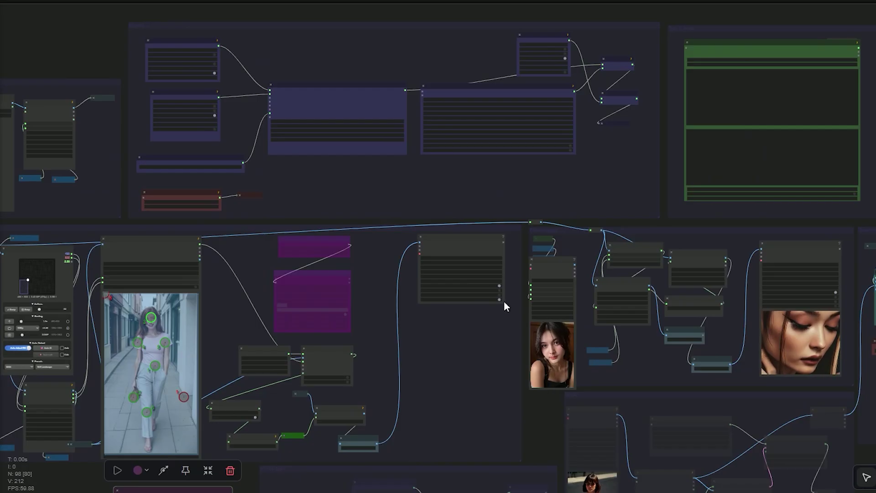
drag(87, 53, 391, 133)
scroll(302, 156, up, 3)
scroll(302, 156, up, 8)
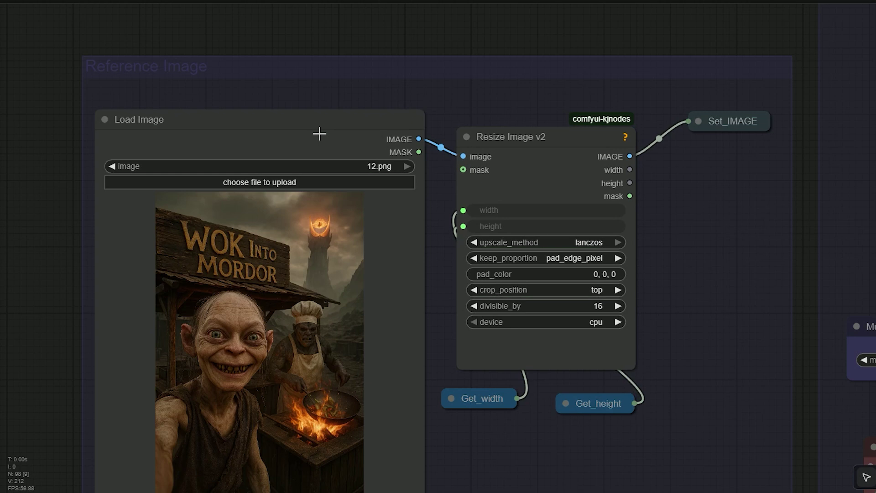
scroll(319, 134, down, 3)
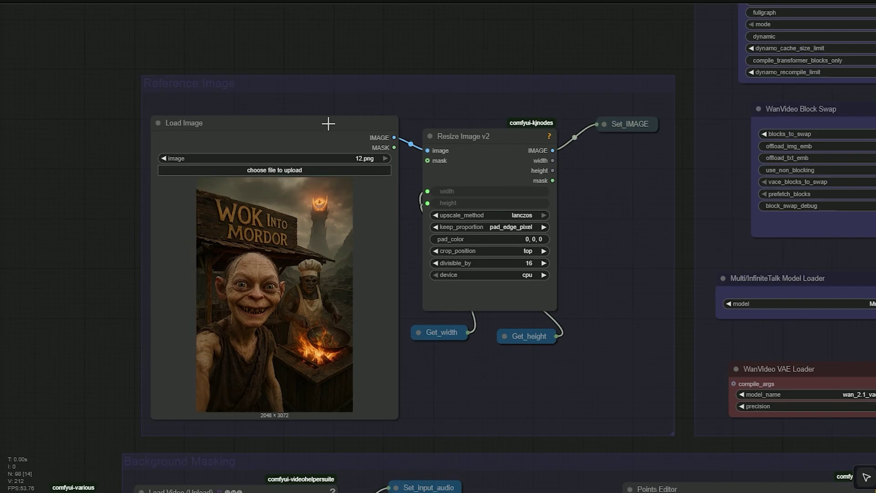
drag(588, 16, 366, 142)
drag(425, 192, 172, 162)
scroll(365, 171, up, 2)
scroll(167, 163, up, 2)
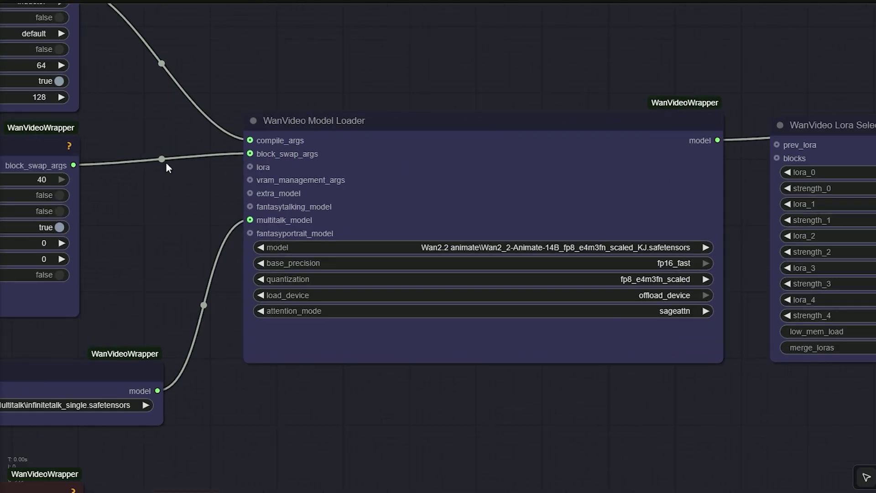
scroll(169, 163, down, 2)
scroll(358, 174, up, 3)
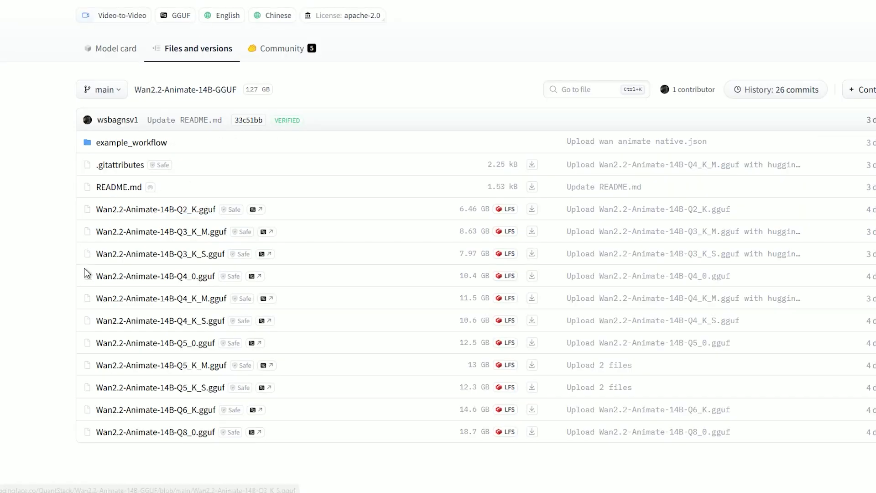
Step: Open link options for the Wan2_2-Animate-14B_fp8_e4m3fn_scaled_KJ.safetensors download icon
drag(74, 280, 197, 280)
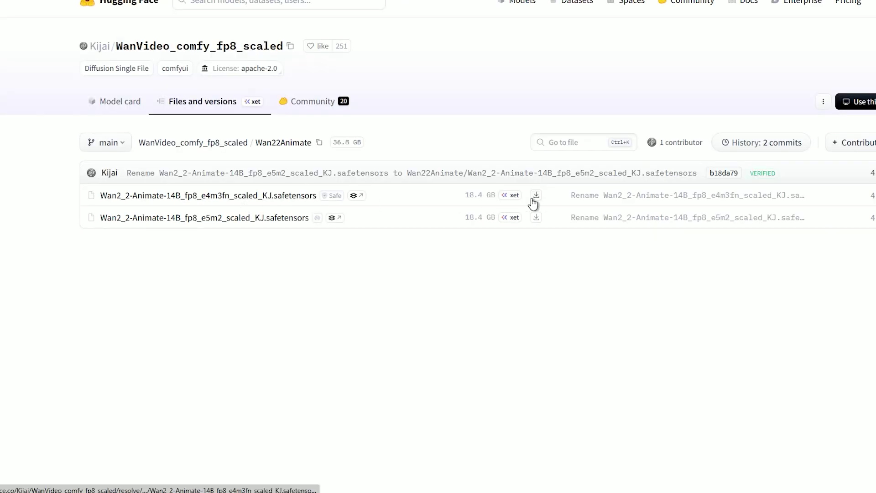
right_click(538, 196)
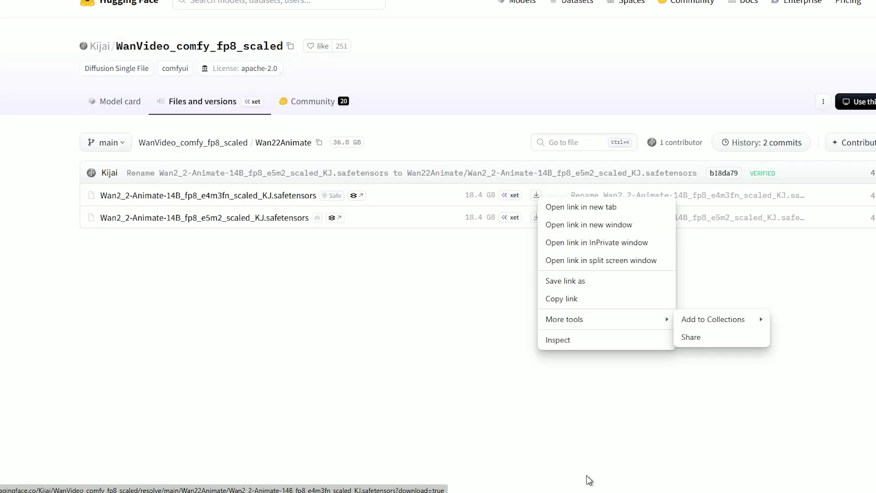
Step: Save the linked model into ComfyUI_windows_portable\ComfyUI\models\diffusion_models
click(565, 281)
click(449, 97)
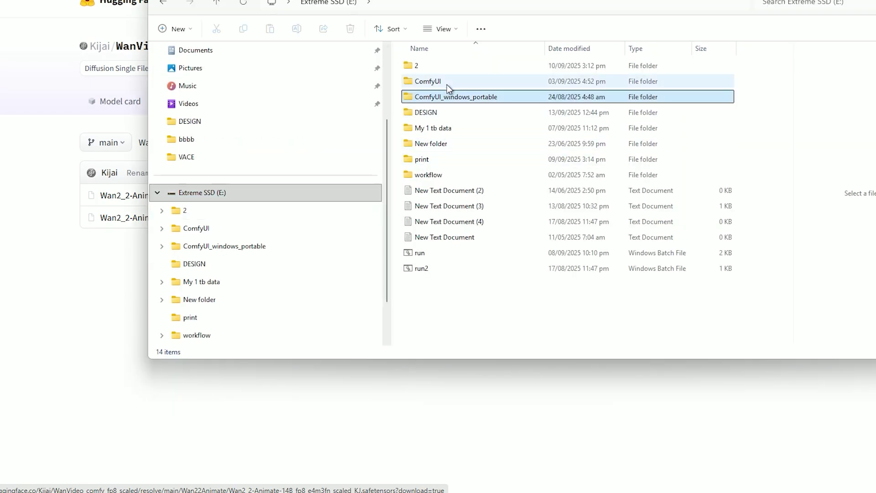
double_click(448, 84)
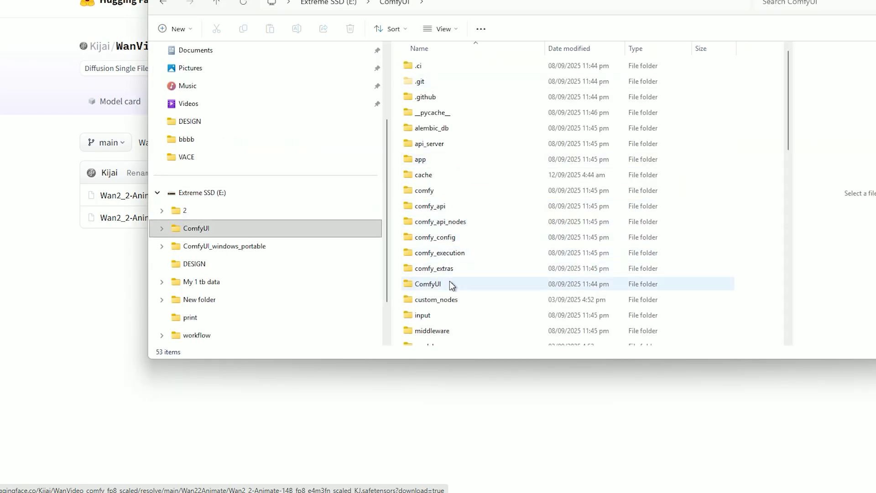
scroll(472, 167, down, 6)
double_click(472, 64)
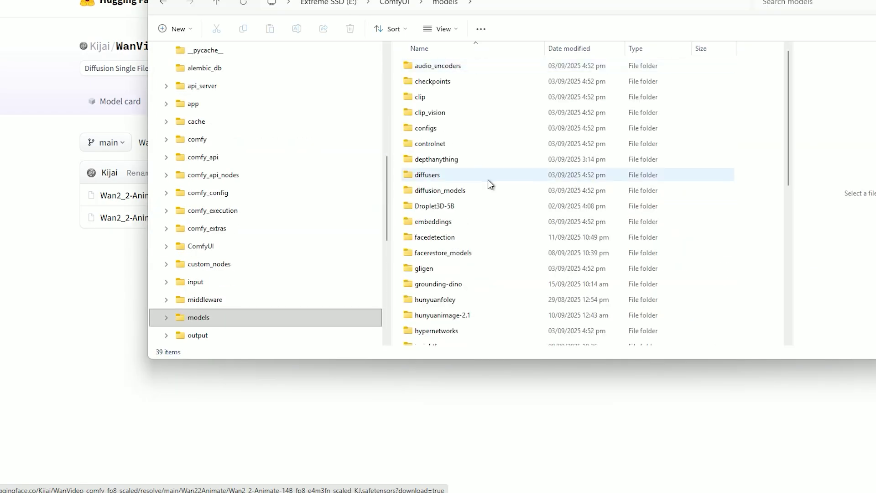
double_click(466, 190)
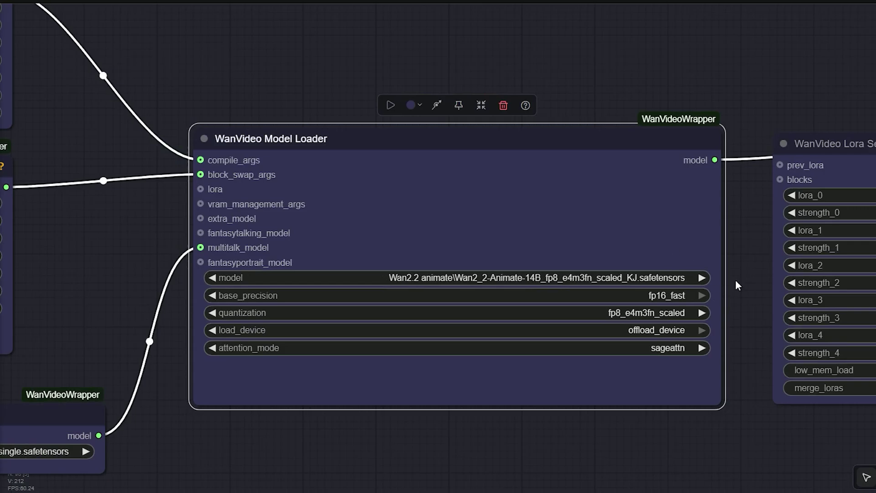
drag(739, 286, 50, 292)
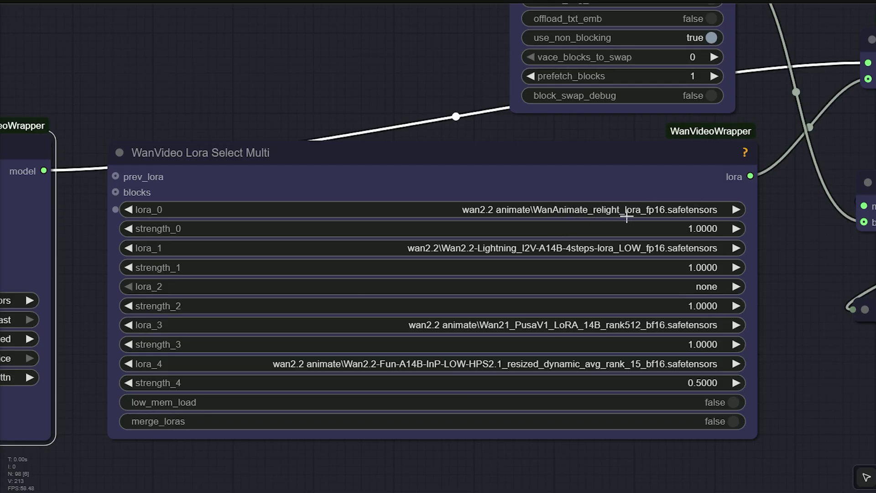
Step: Set lora_2 (FastWan) and lora_3 (PusaV1) in WanVideo Lora Select Multi to none
scroll(553, 218, down, 1)
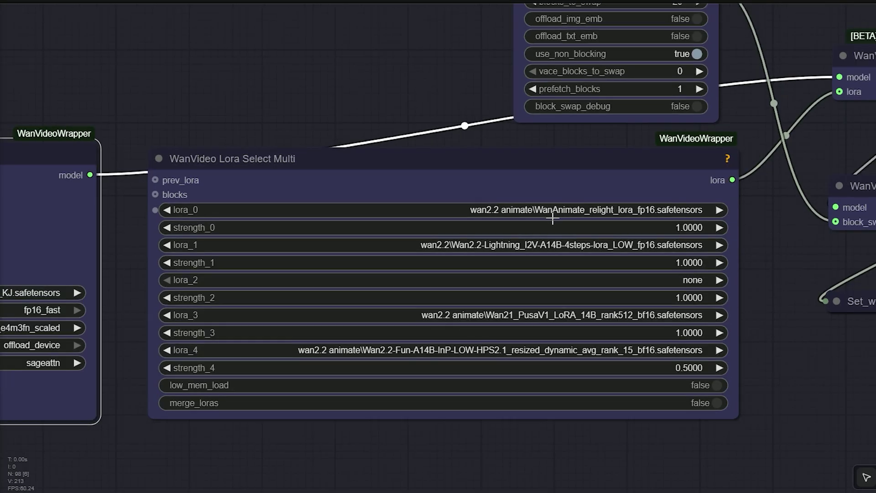
scroll(553, 218, up, 1)
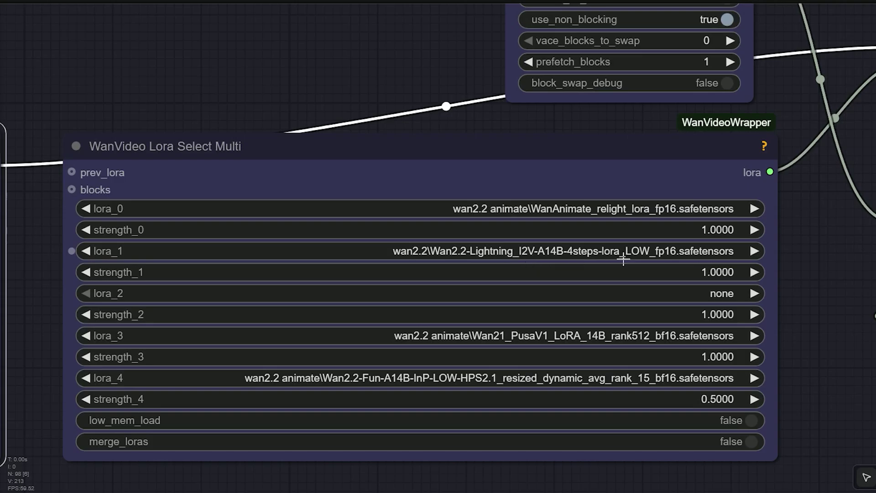
scroll(623, 260, down, 1)
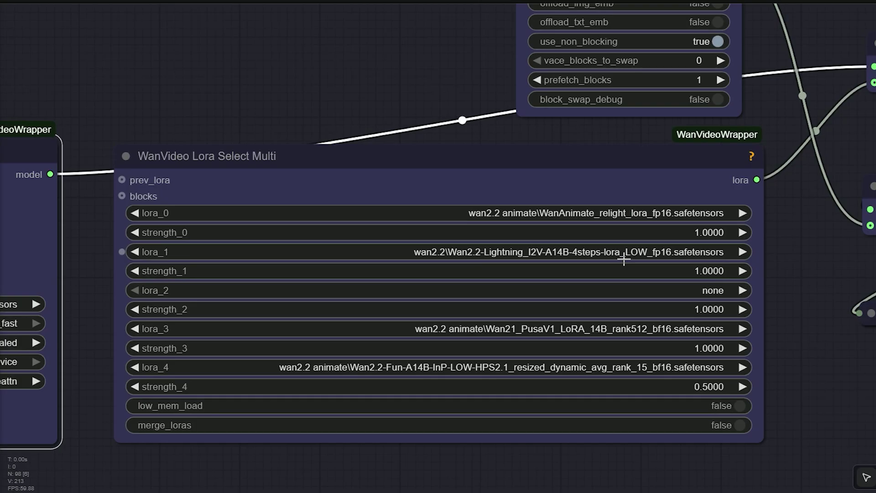
scroll(623, 260, up, 2)
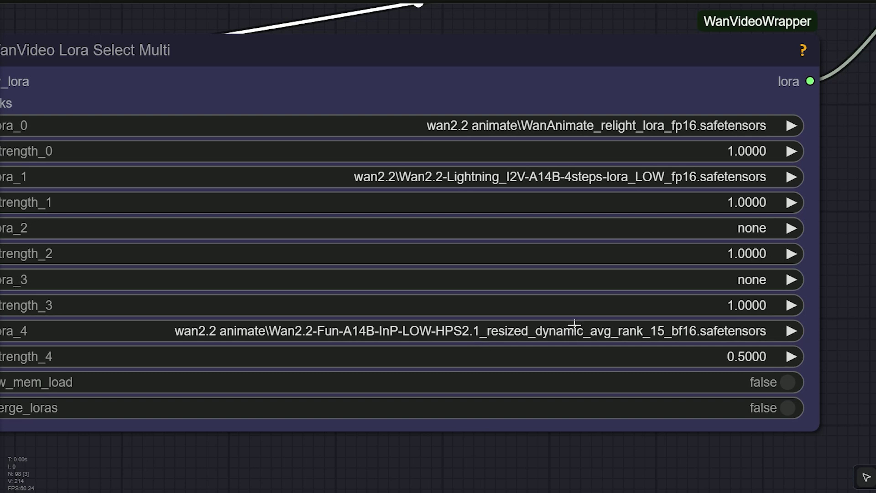
scroll(856, 263, down, 1)
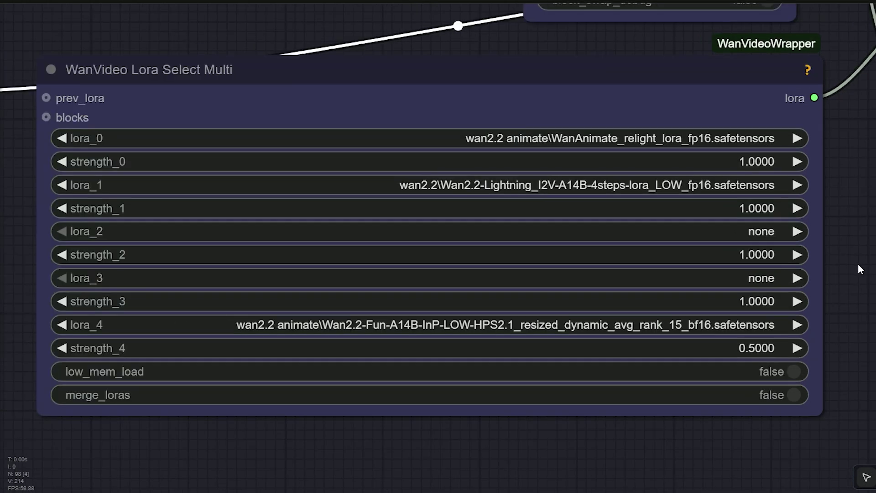
drag(858, 264, 797, 263)
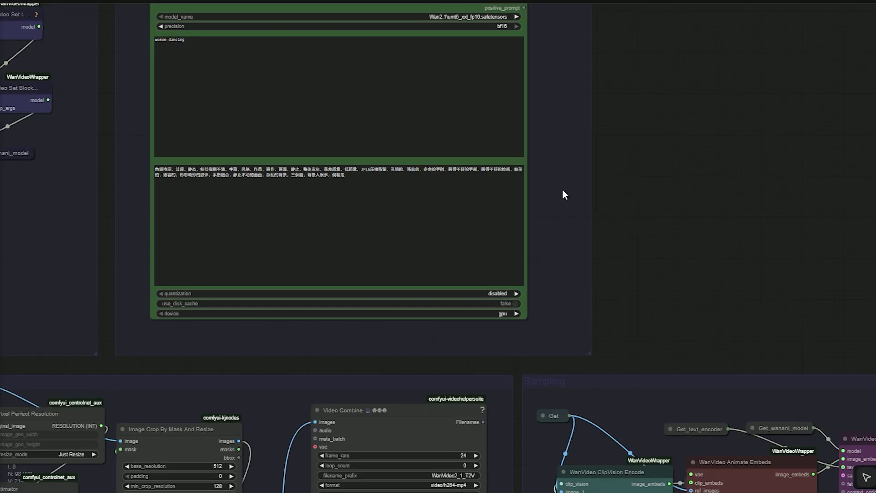
drag(563, 189, 597, 415)
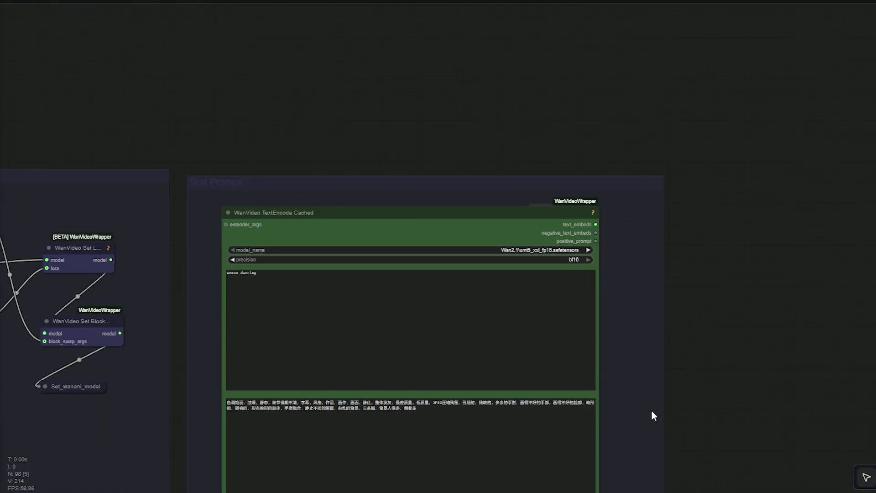
scroll(538, 256, up, 10)
scroll(504, 249, down, 5)
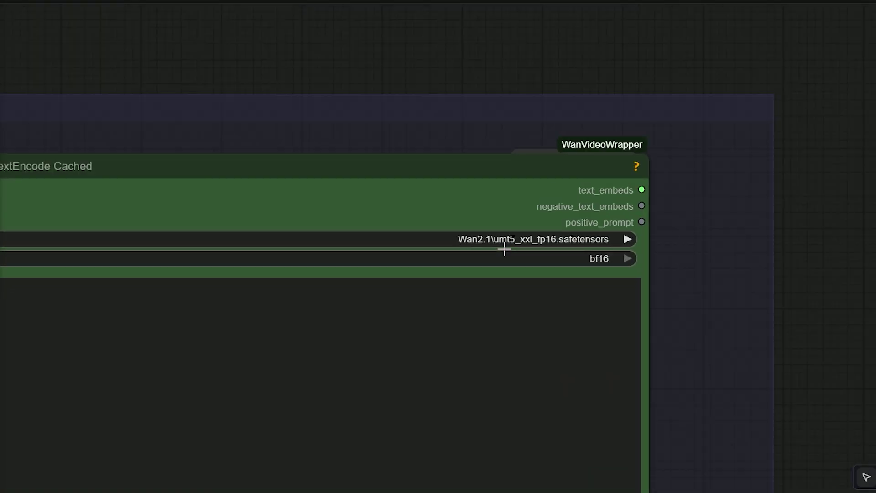
scroll(499, 247, up, 2)
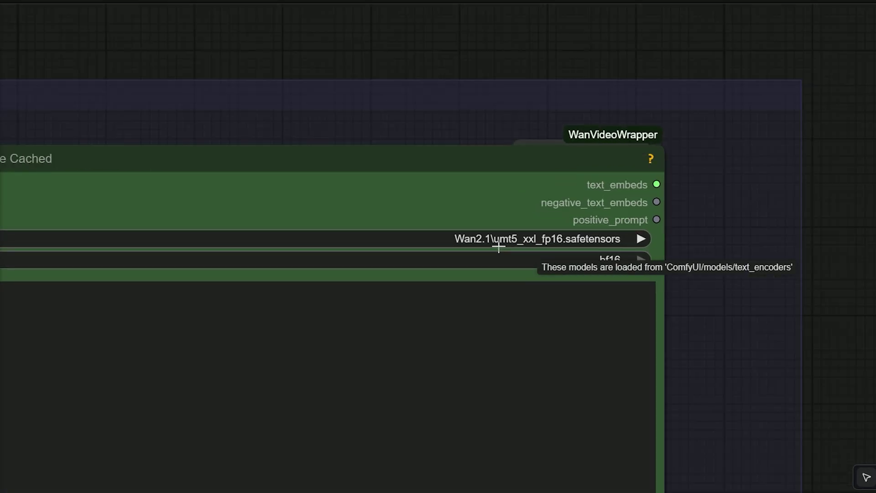
scroll(499, 248, up, 3)
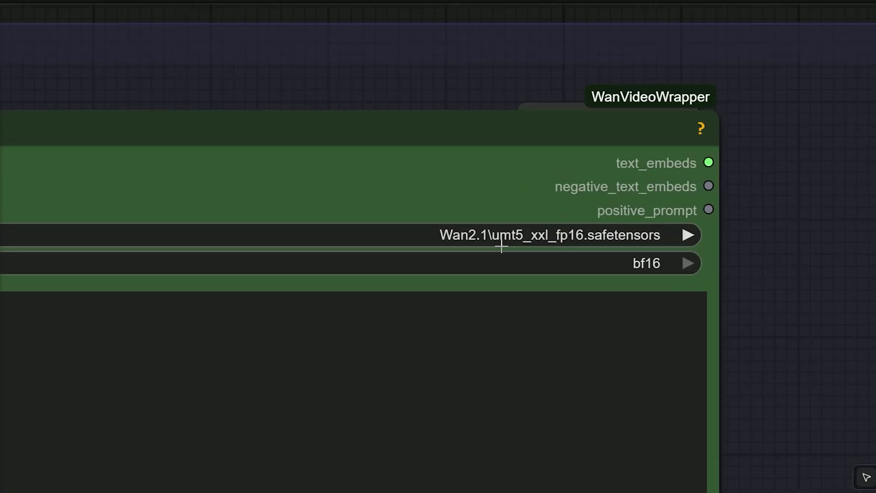
scroll(572, 249, down, 3)
click(573, 247)
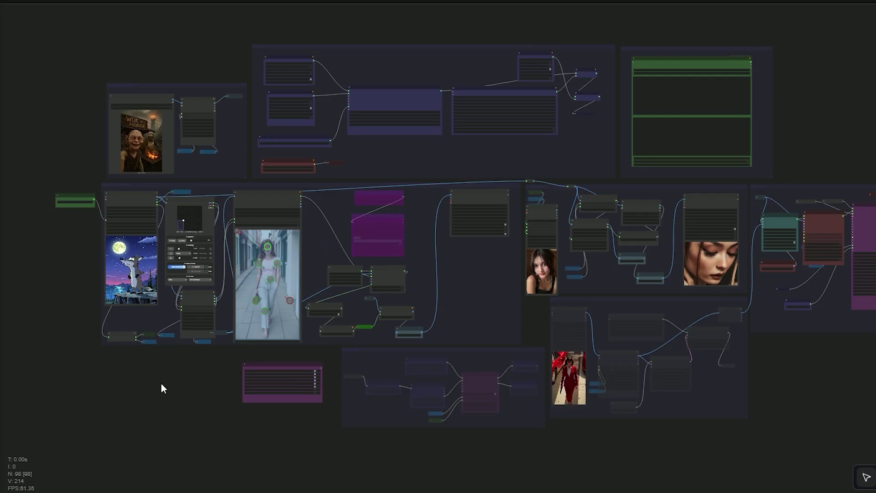
drag(160, 382, 284, 382)
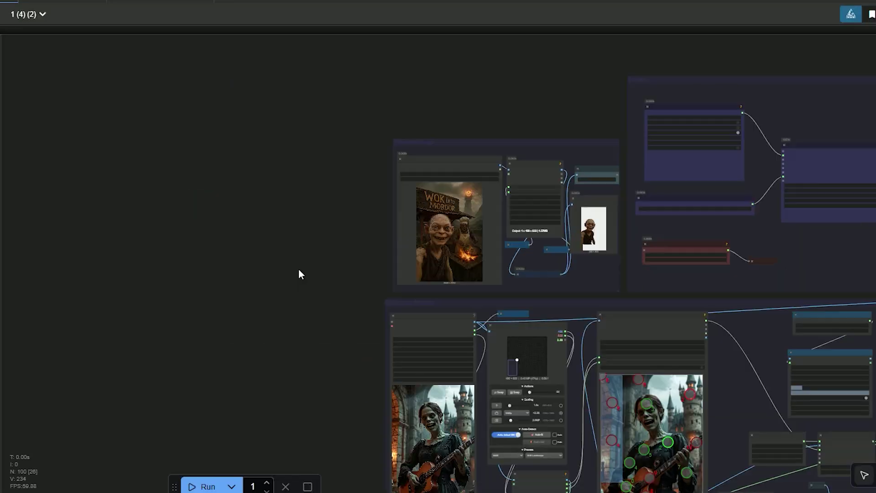
scroll(299, 269, up, 2)
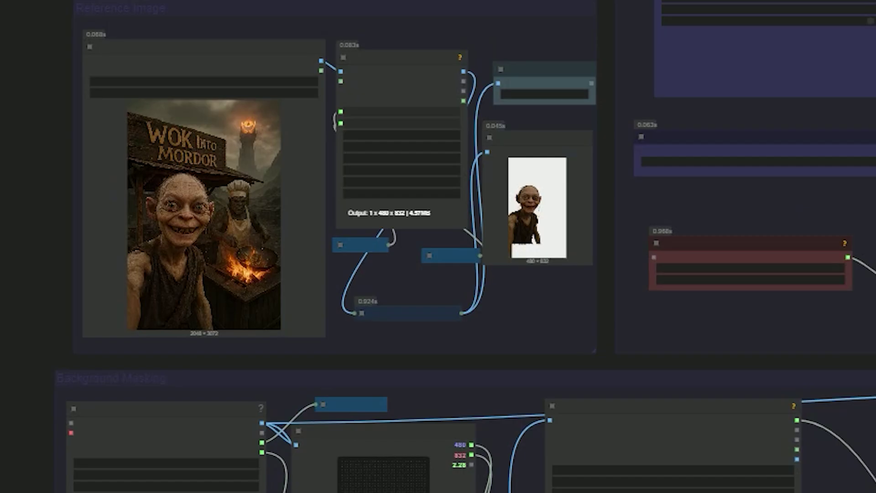
scroll(438, 247, down, 3)
scroll(438, 246, up, 6)
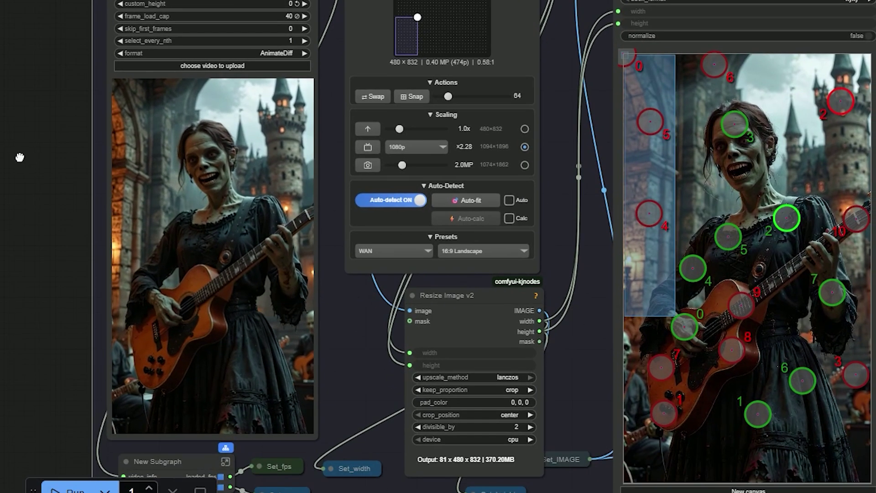
scroll(185, 179, up, 3)
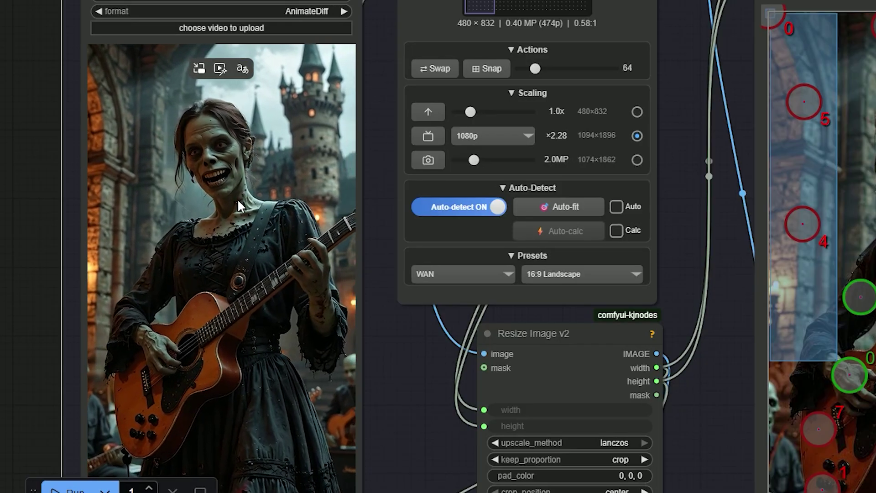
scroll(237, 198, down, 1)
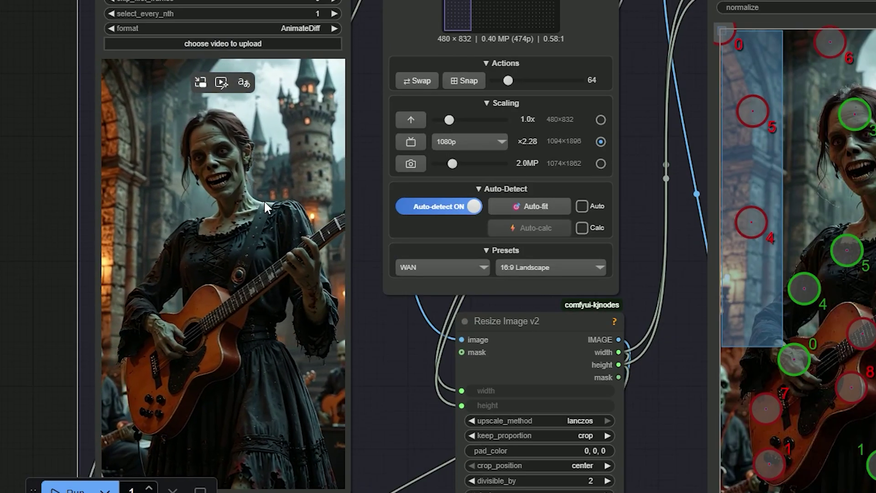
scroll(14, 172, down, 3)
drag(14, 172, 129, 247)
scroll(376, 147, up, 3)
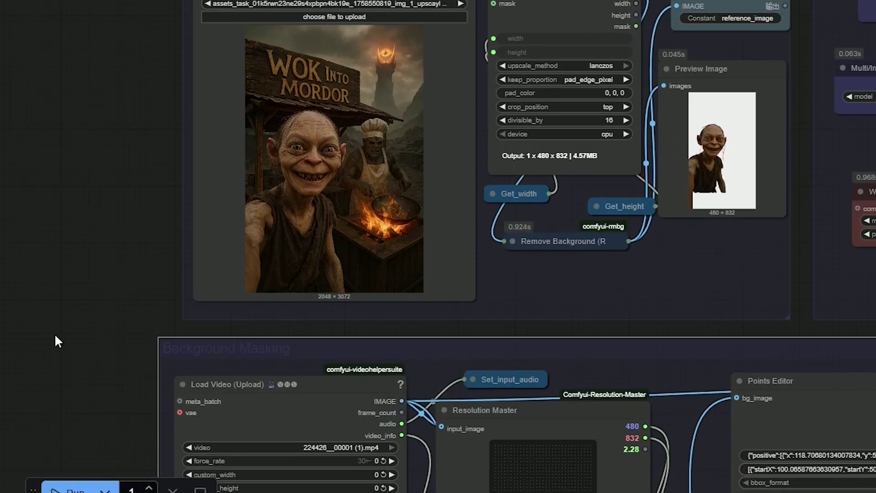
scroll(82, 334, down, 5)
scroll(20, 333, up, 3)
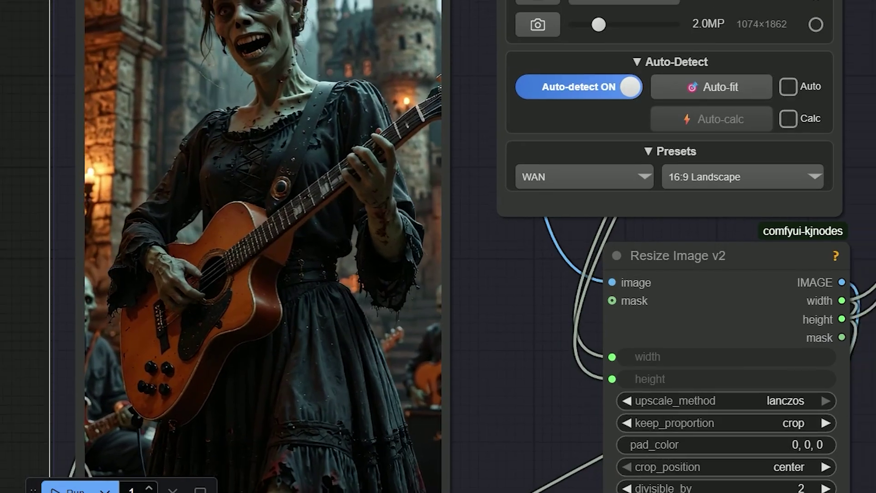
scroll(18, 338, up, 2)
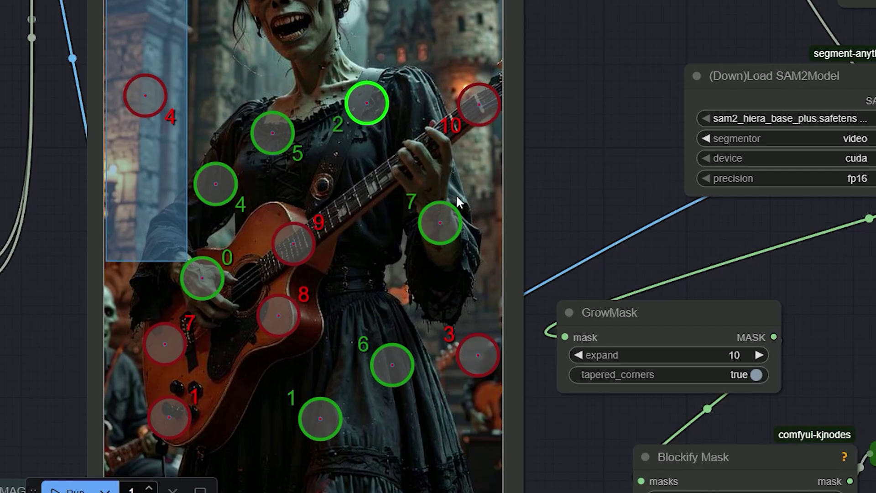
scroll(458, 201, down, 3)
drag(691, 197, 377, 236)
scroll(377, 237, up, 4)
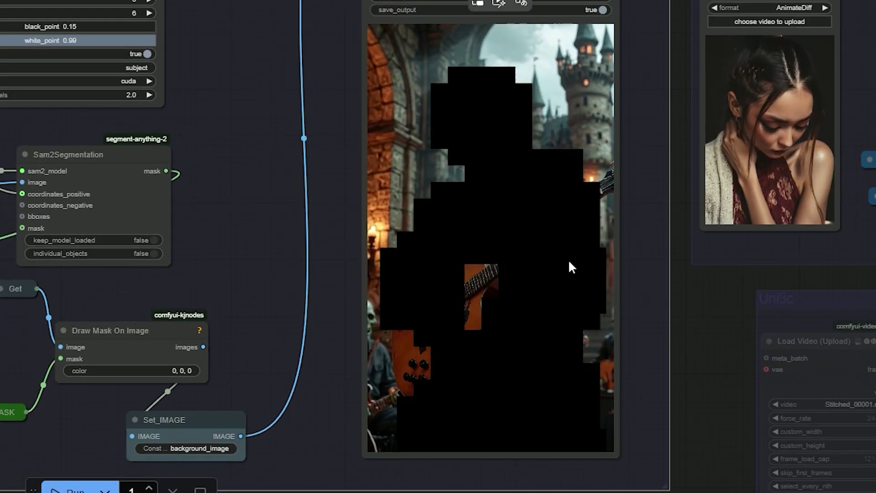
scroll(553, 292, up, 4)
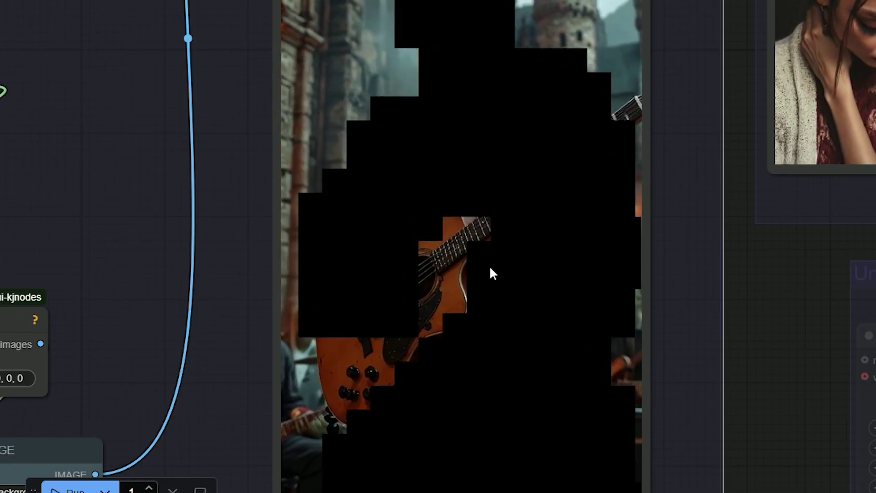
scroll(489, 265, down, 1)
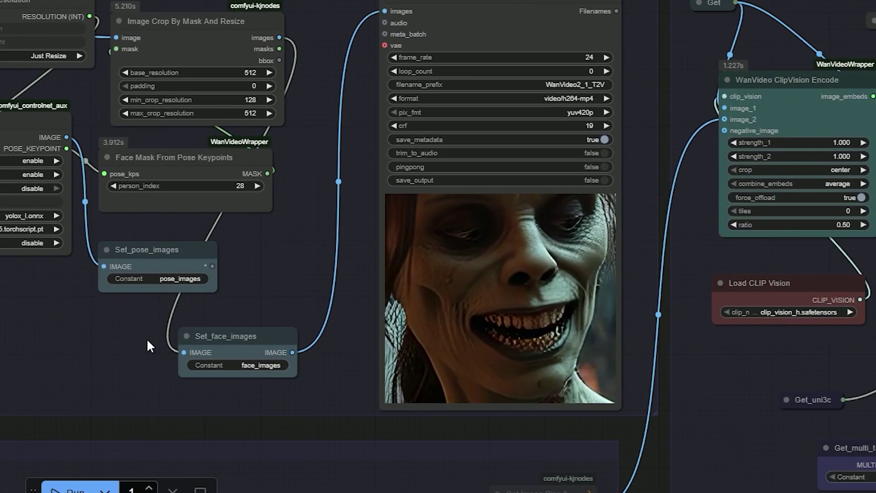
scroll(181, 333, up, 3)
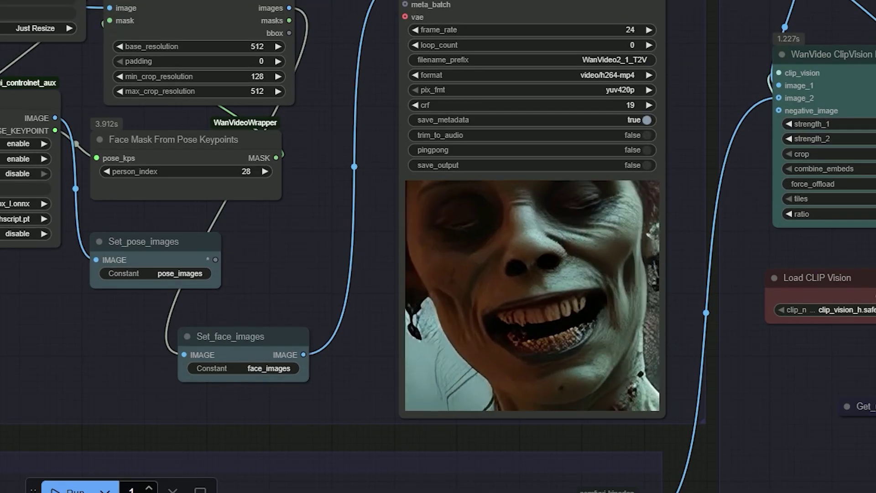
drag(305, 279, 207, 271)
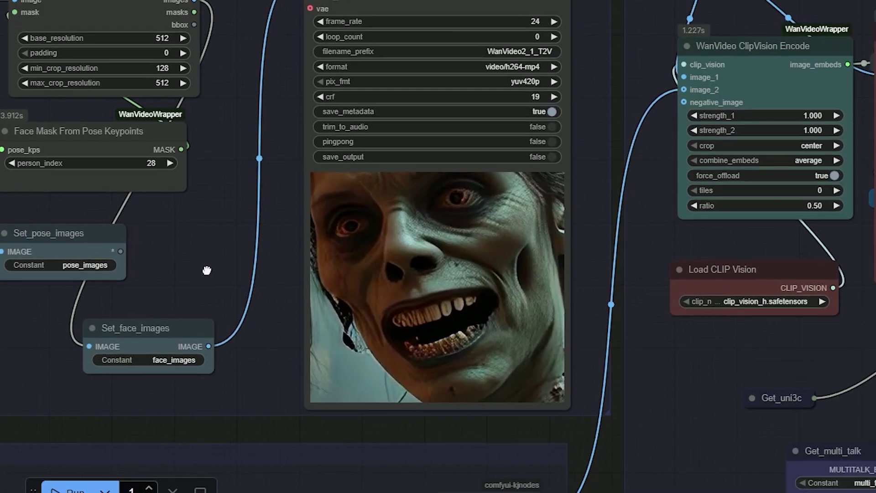
scroll(359, 301, up, 1)
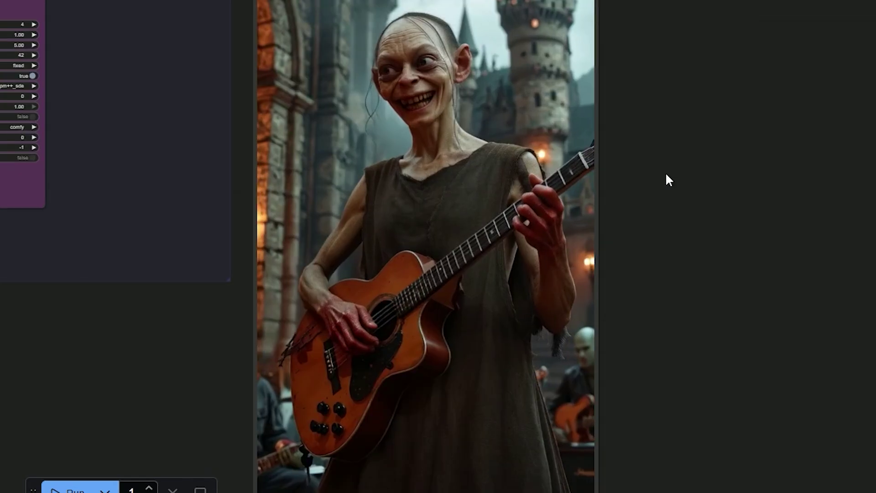
drag(665, 172, 694, 185)
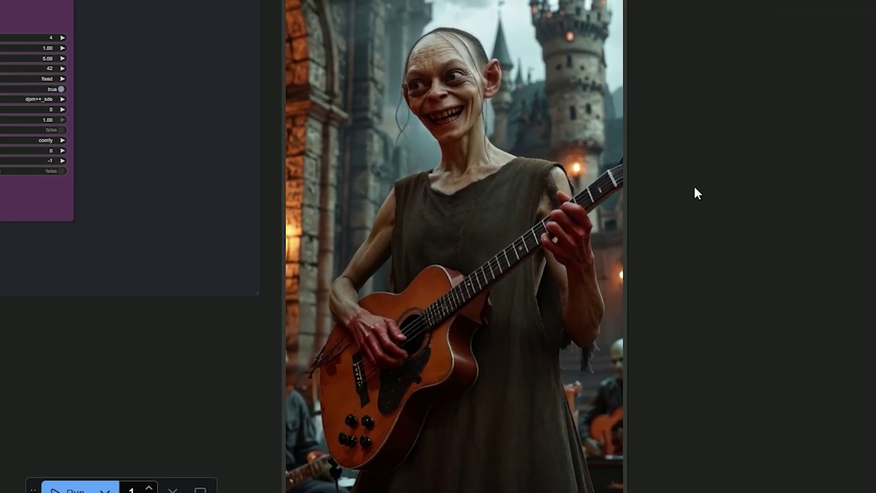
scroll(694, 186, down, 2)
scroll(632, 185, up, 2)
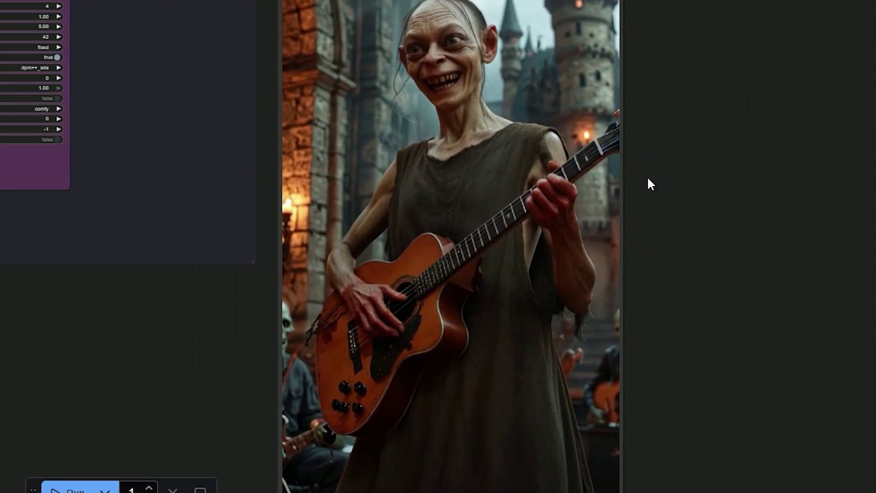
scroll(452, 307, up, 4)
scroll(452, 312, up, 1)
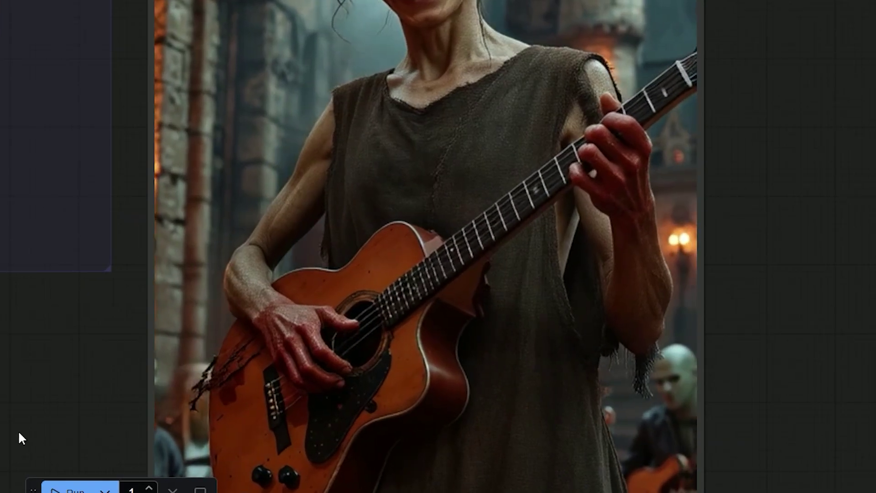
drag(20, 435, 115, 352)
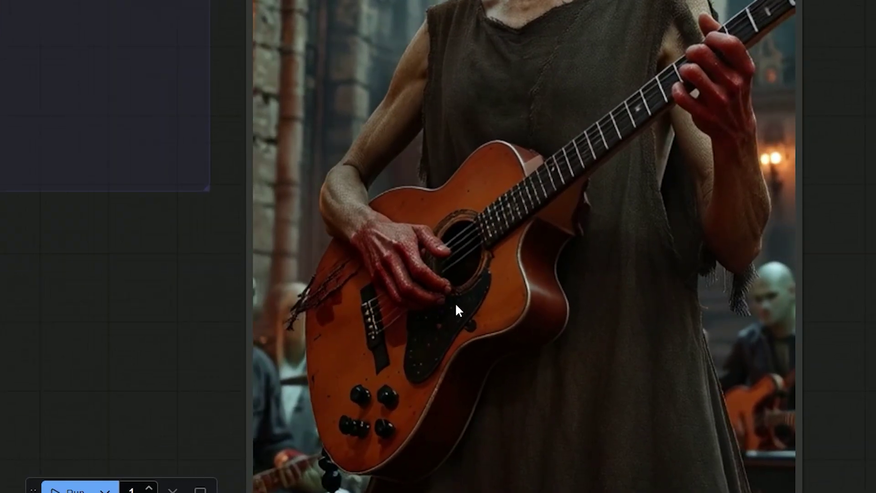
scroll(456, 309, down, 6)
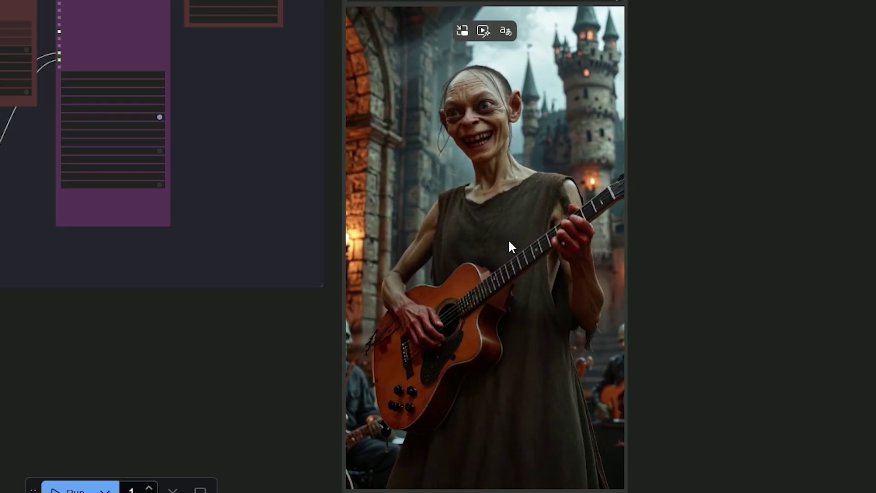
scroll(508, 242, down, 3)
scroll(377, 279, down, 6)
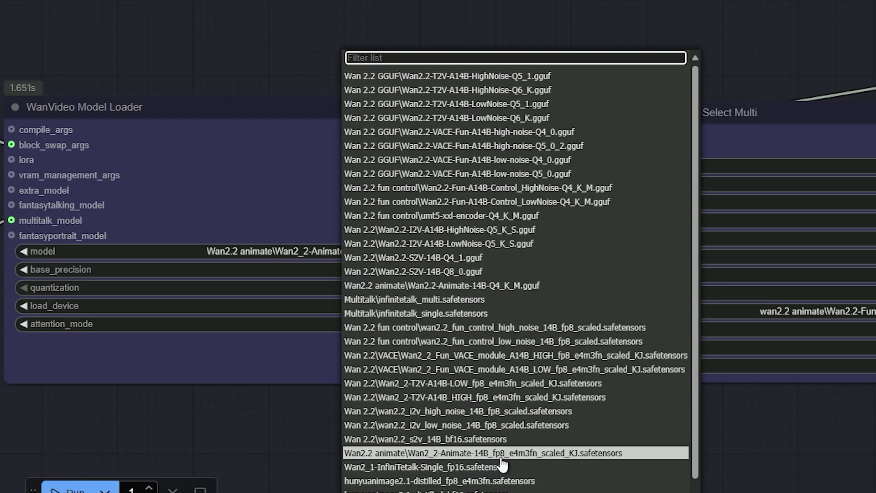
Step: Select Wan2.2-Animate-14B-Q4_K_M.gguf in the model loader and zoom in on both Gollum guitar outputs
scroll(502, 466, down, 2)
click(442, 285)
scroll(371, 277, up, 5)
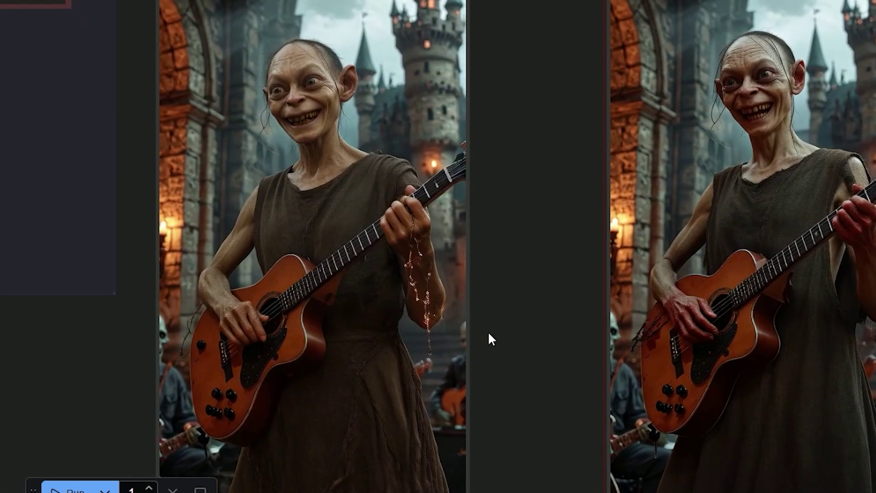
scroll(470, 310, up, 2)
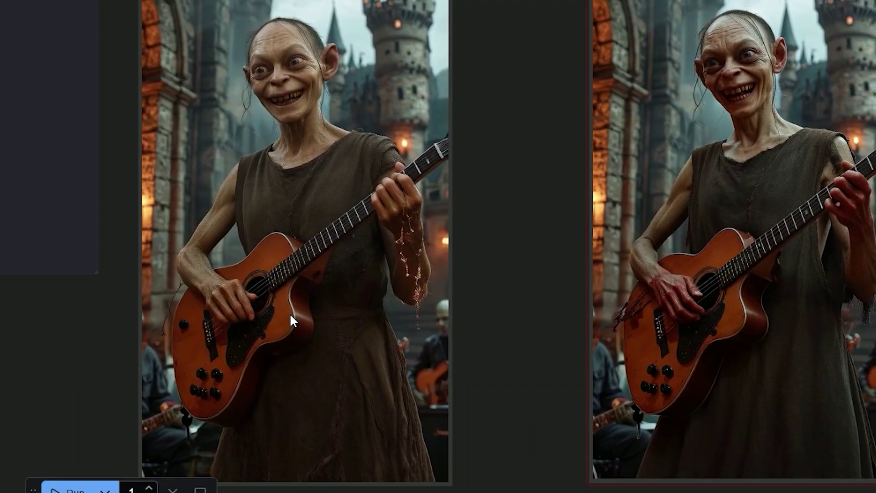
scroll(290, 313, up, 3)
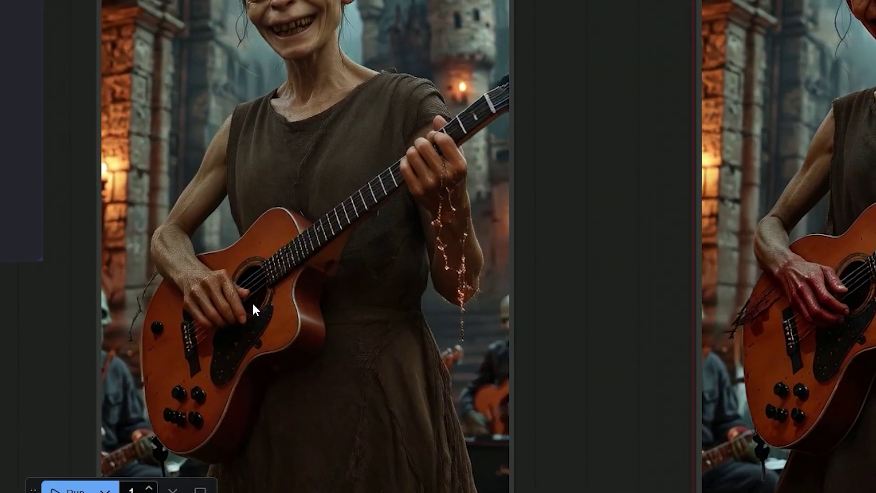
scroll(253, 309, down, 2)
right_click(323, 43)
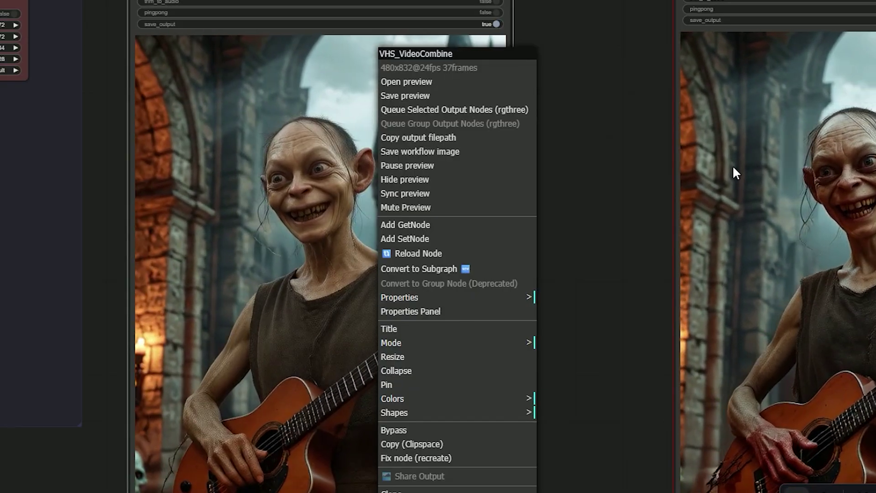
right_click(740, 168)
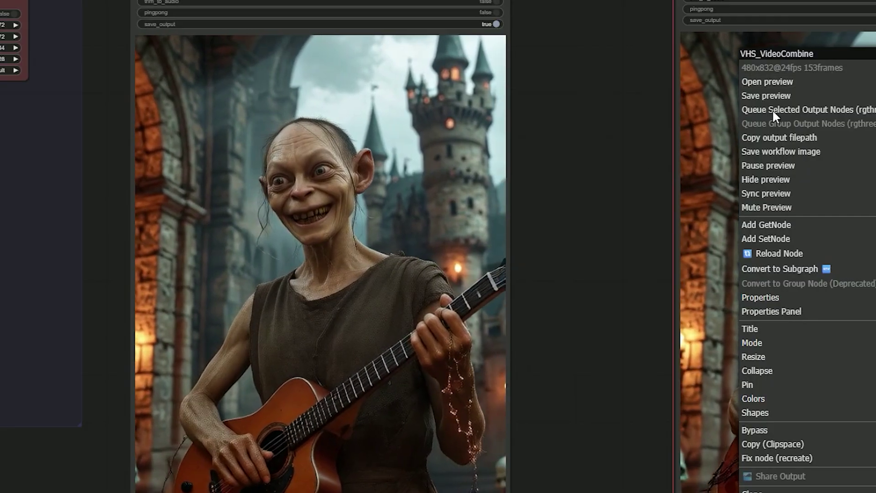
scroll(11, 463, down, 4)
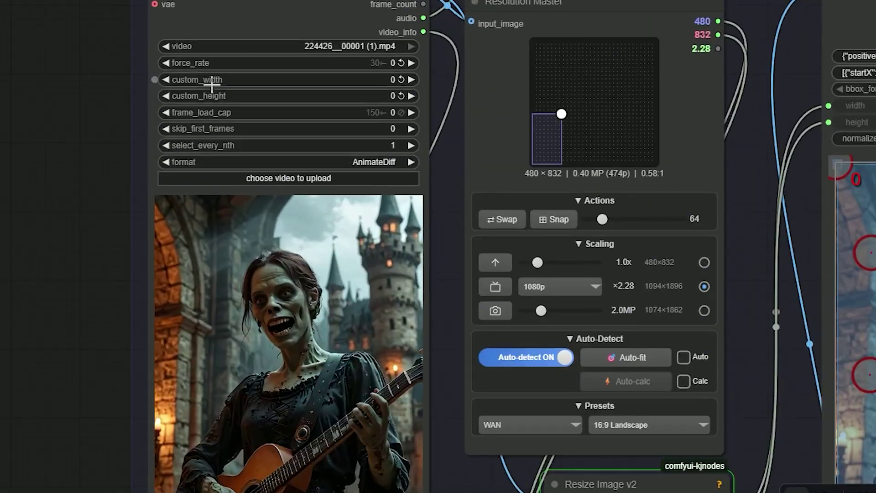
scroll(213, 84, up, 4)
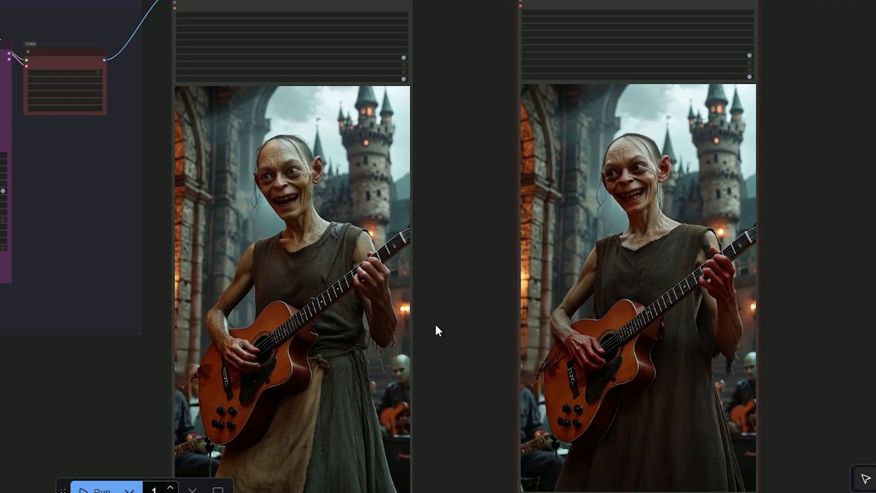
Step: Inspect the left output video's node options and recenter the view on both outputs
right_click(339, 303)
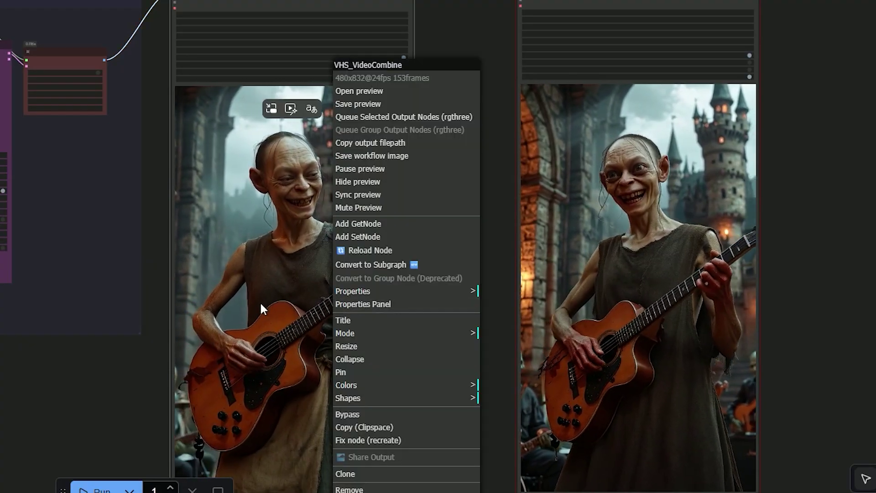
click(261, 304)
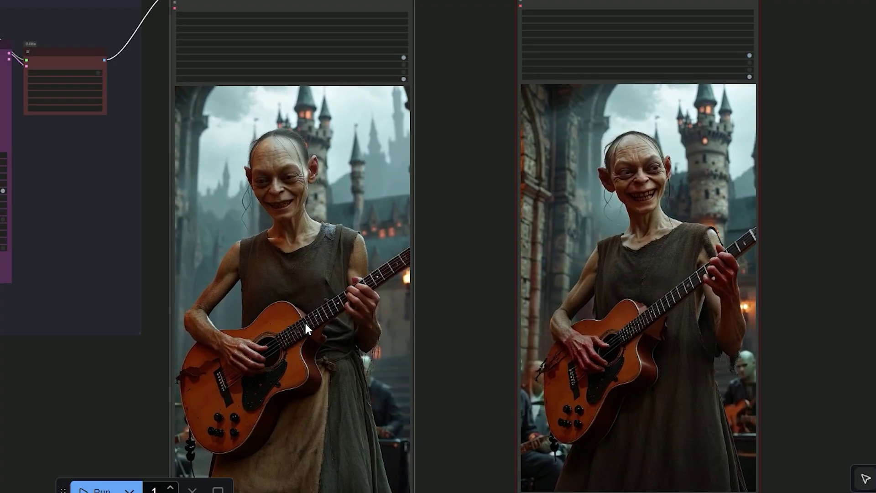
drag(65, 419, 72, 386)
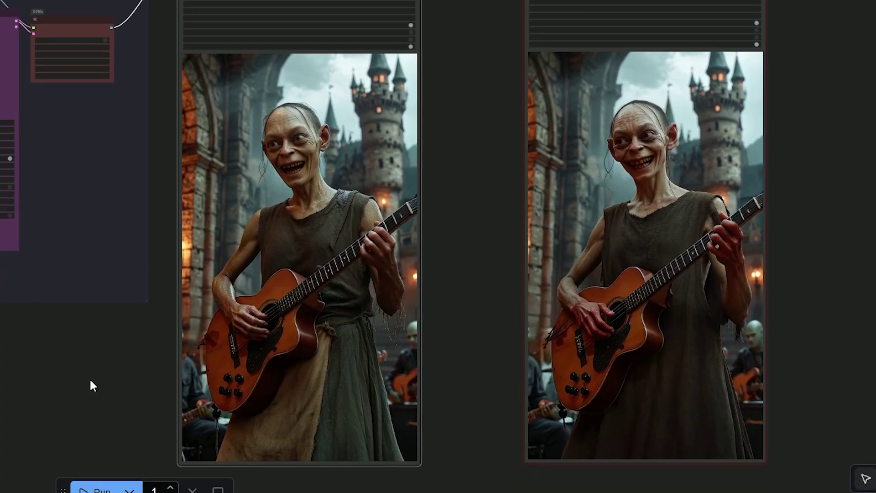
scroll(87, 382, up, 1)
drag(523, 314, 400, 372)
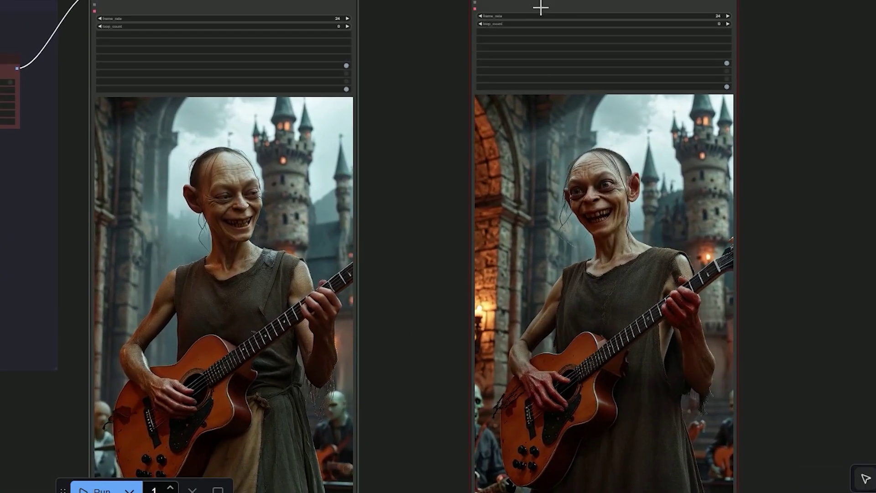
Step: Drag the right Video Combine node beside the left one and frame both previews together
drag(540, 6, 453, 6)
drag(546, 63, 555, 35)
drag(806, 197, 841, 188)
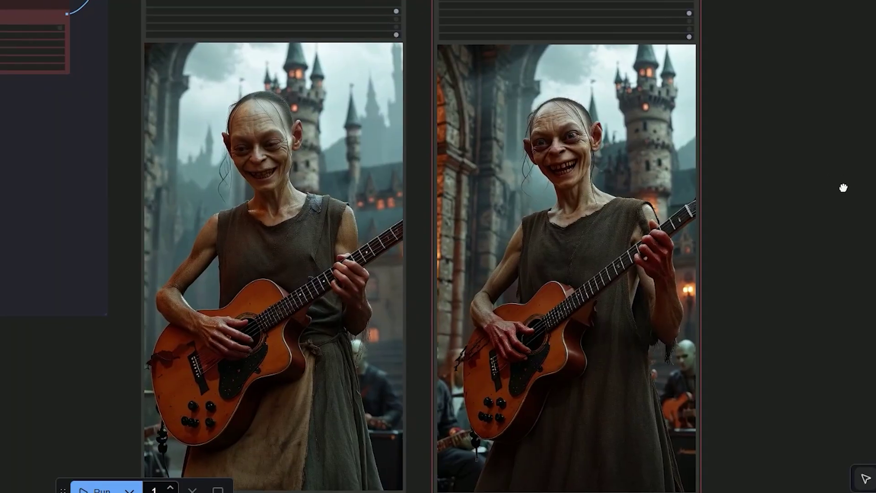
scroll(839, 190, up, 2)
scroll(840, 191, down, 1)
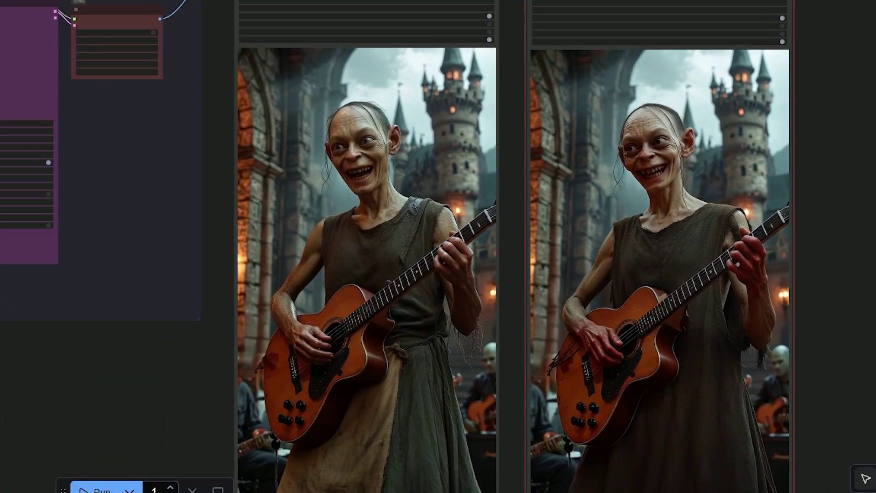
drag(525, 256, 526, 239)
scroll(525, 274, up, 1)
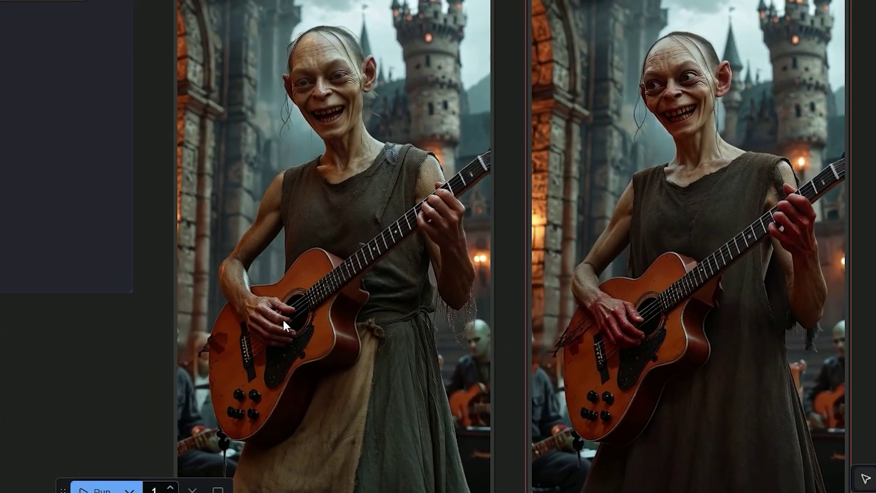
scroll(321, 323, down, 1)
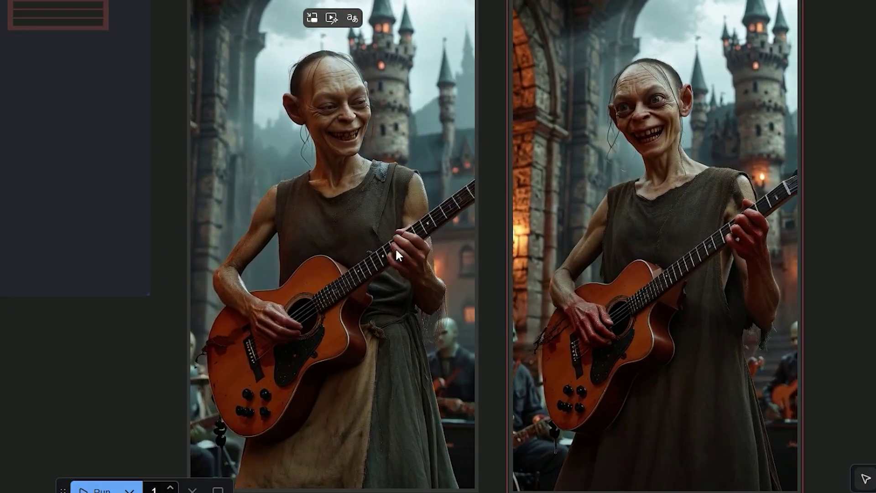
scroll(498, 266, down, 1)
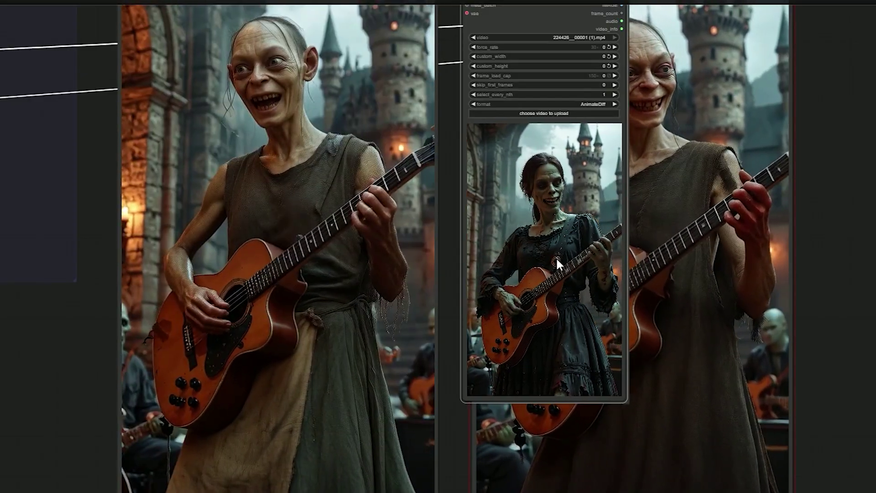
Step: Pan across the 512-pixel face-crop preview and the Gollum guitar output, then zoom out
mouse_move(591, 265)
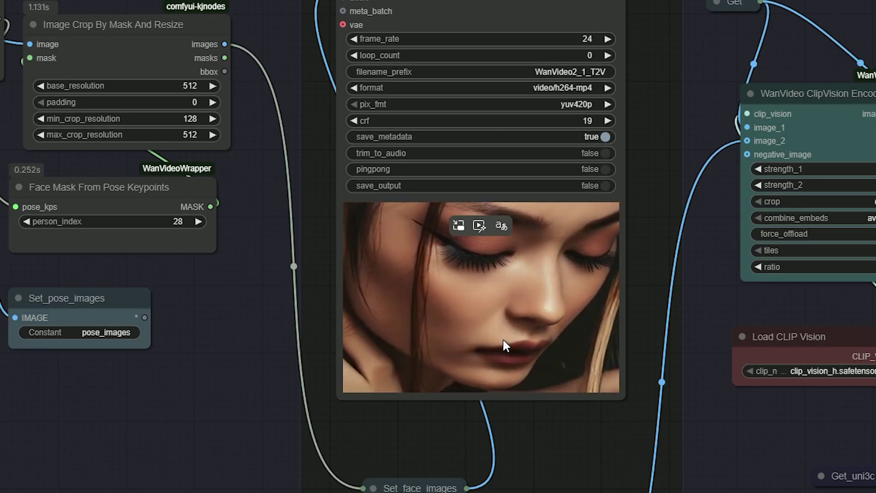
scroll(502, 338, down, 6)
drag(437, 448, 360, 405)
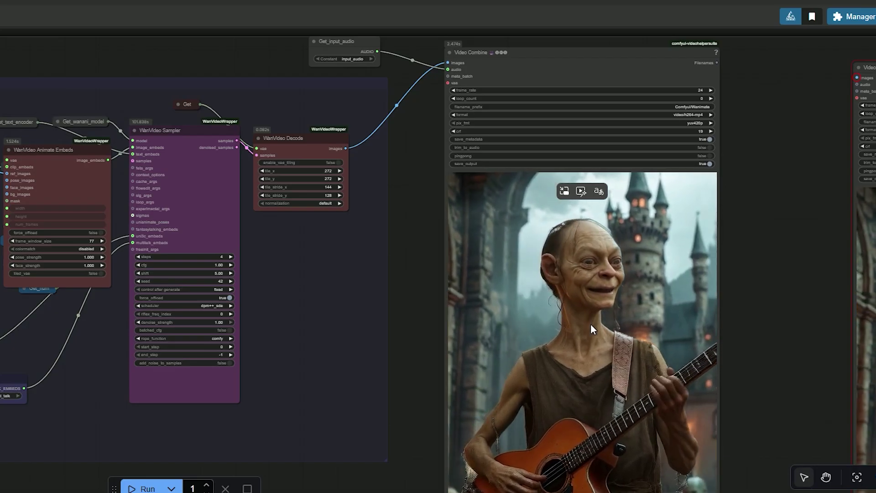
scroll(588, 329, down, 4)
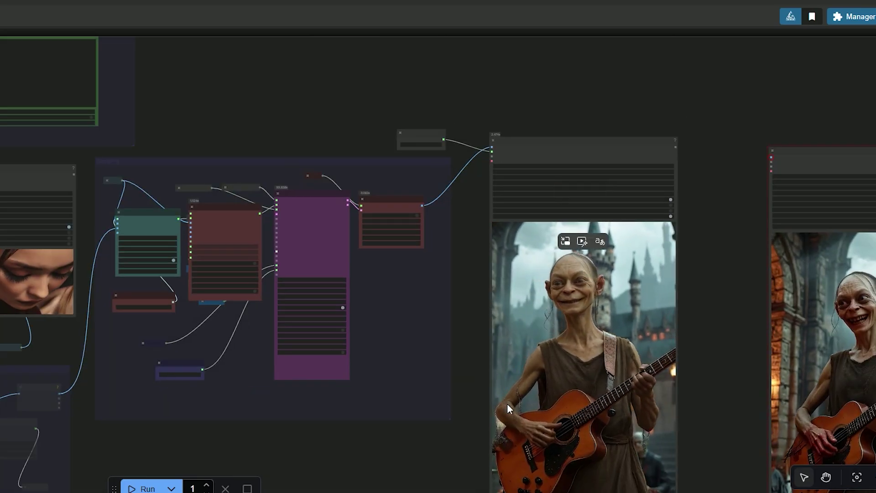
scroll(508, 404, left, 5)
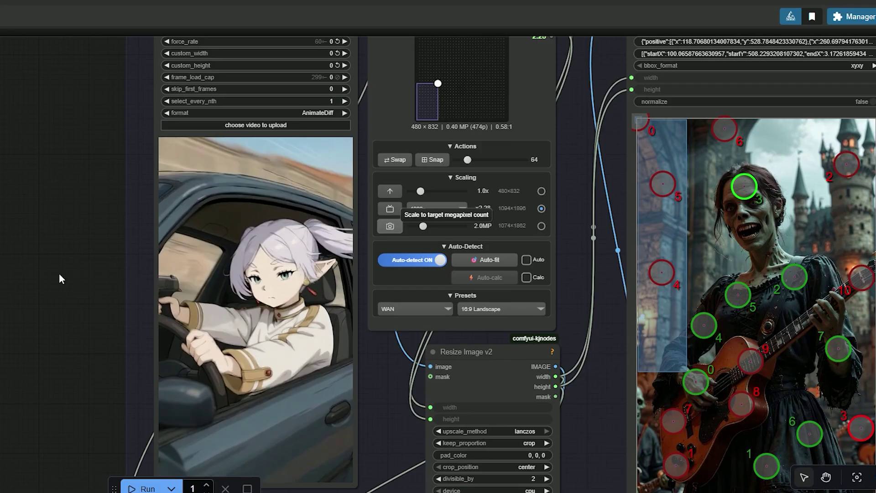
drag(58, 273, 113, 253)
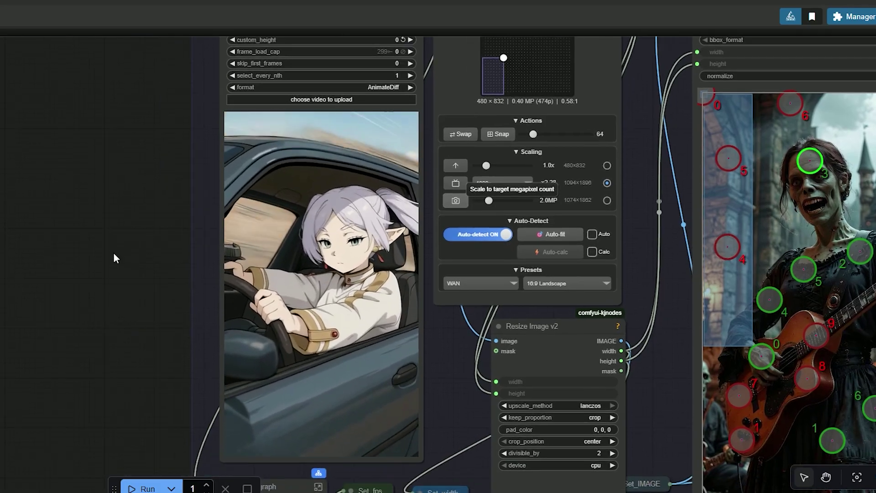
scroll(111, 256, down, 1)
scroll(111, 255, right, 1)
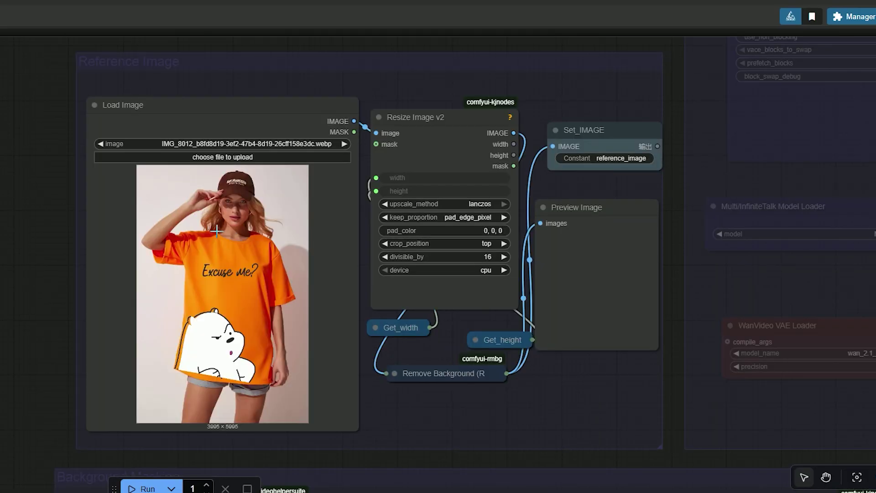
scroll(222, 242, down, 2)
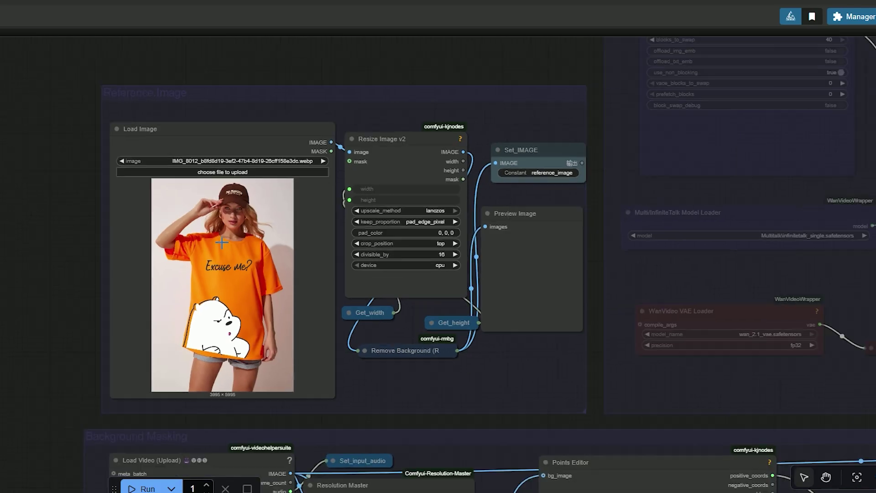
scroll(223, 242, up, 4)
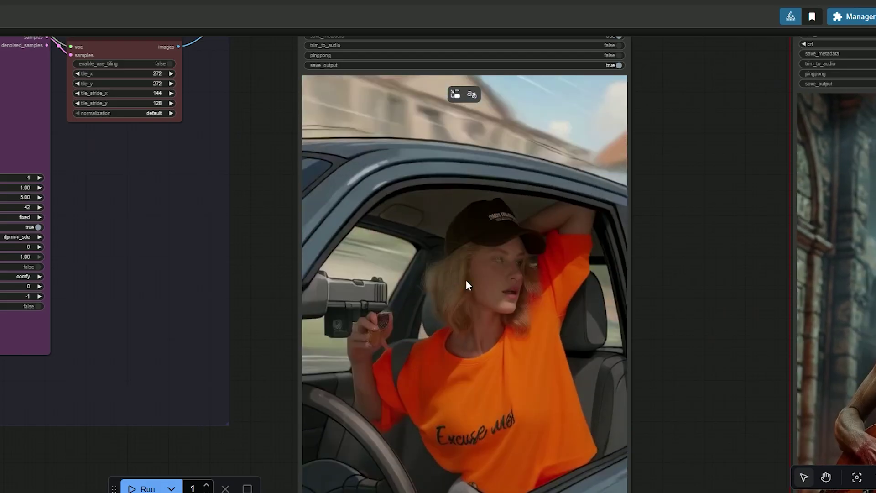
scroll(414, 295, down, 5)
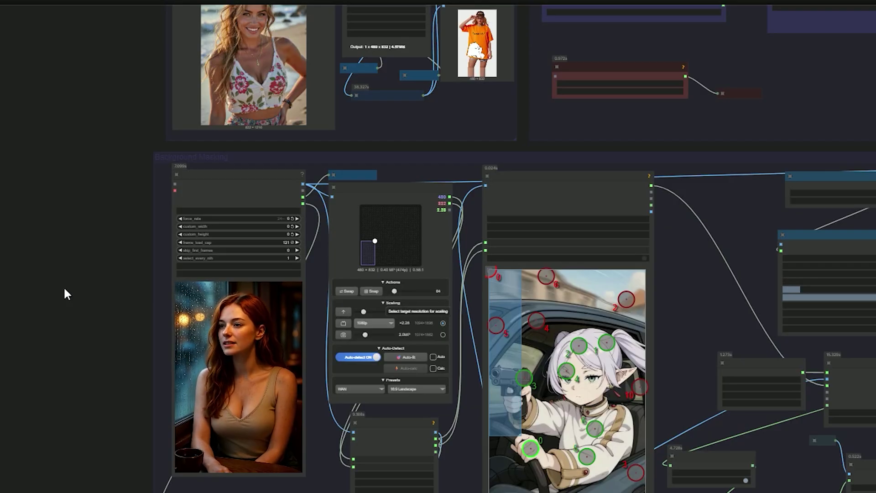
Step: Toggle Enable Background Masking off and back on in the Fast Groups Muter
scroll(295, 285, up, 4)
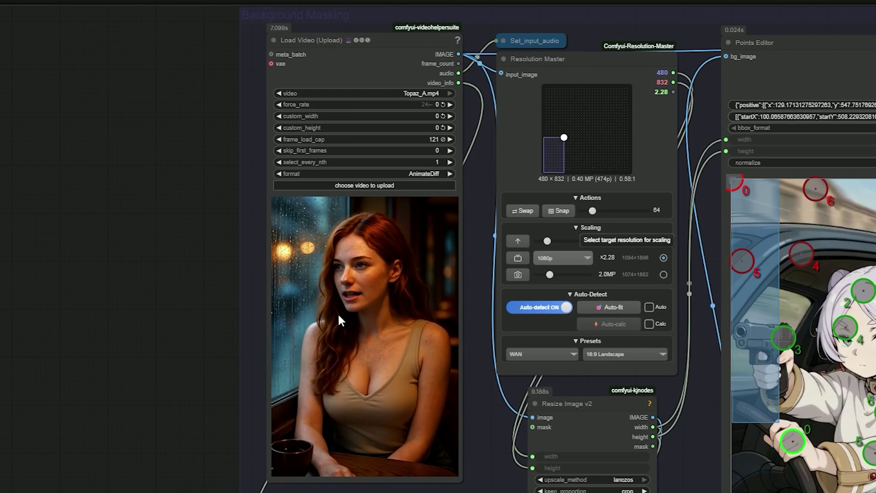
scroll(355, 317, down, 3)
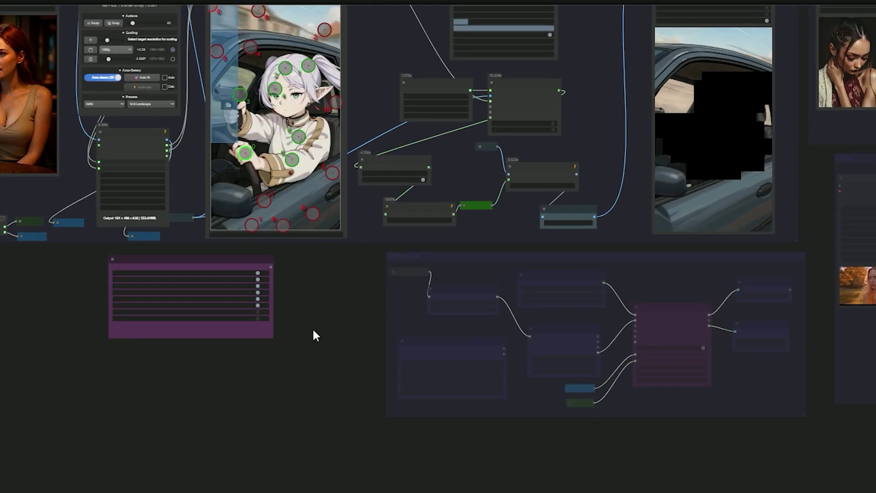
scroll(323, 441, up, 8)
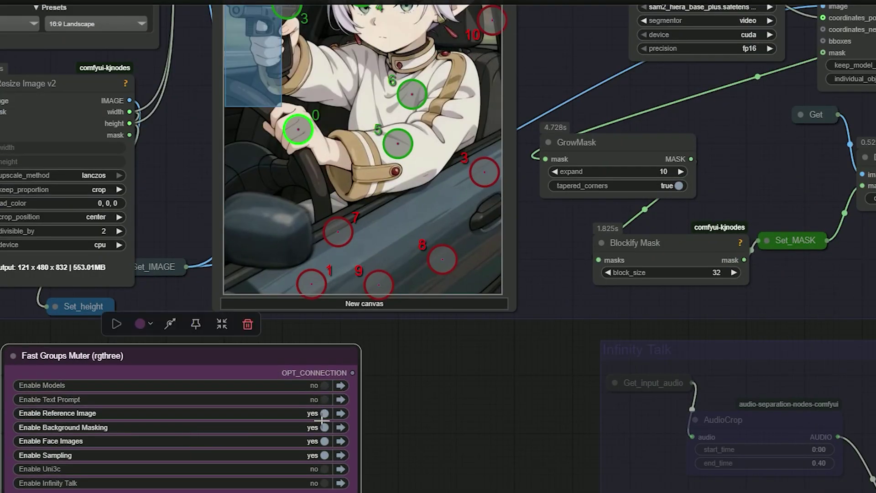
click(325, 427)
click(321, 427)
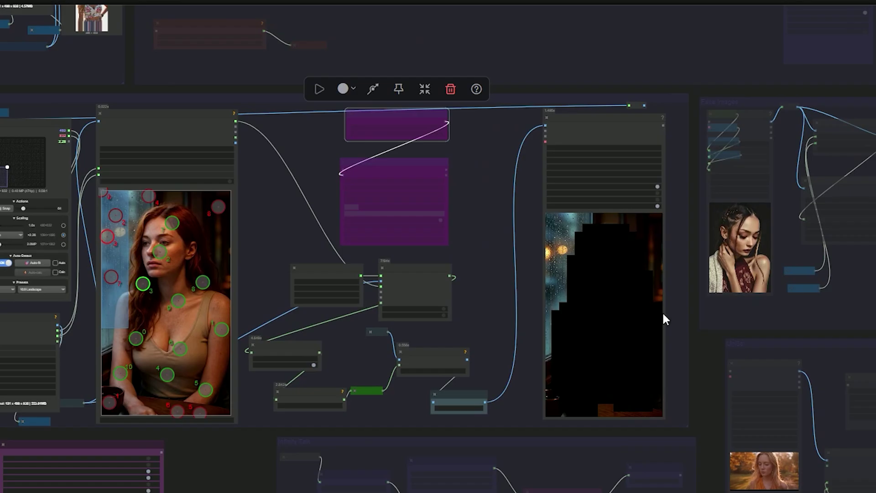
Step: Pan past the points editor group to the finished floral-top woman café render
scroll(583, 301, up, 5)
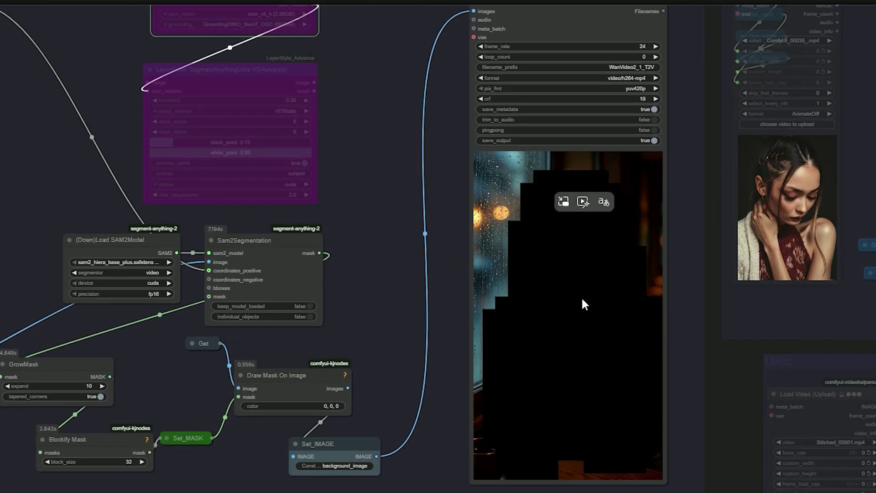
scroll(576, 282, down, 2)
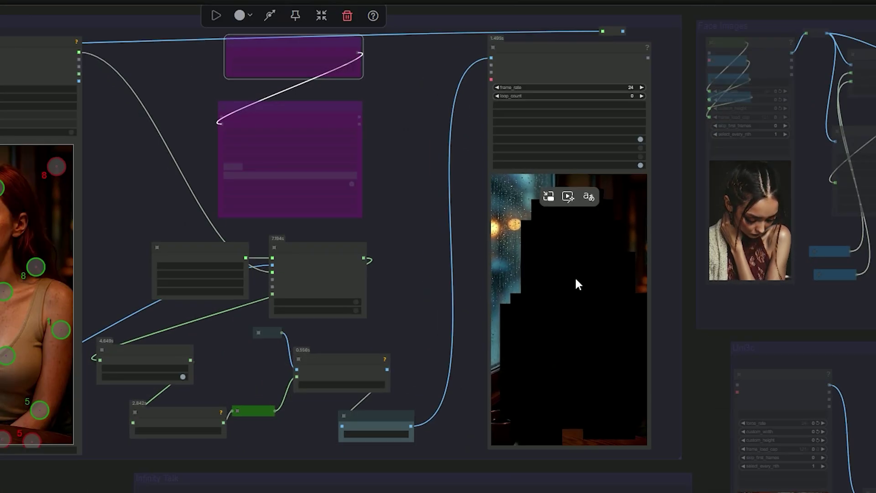
scroll(575, 276, down, 5)
scroll(380, 368, up, 10)
scroll(545, 346, down, 5)
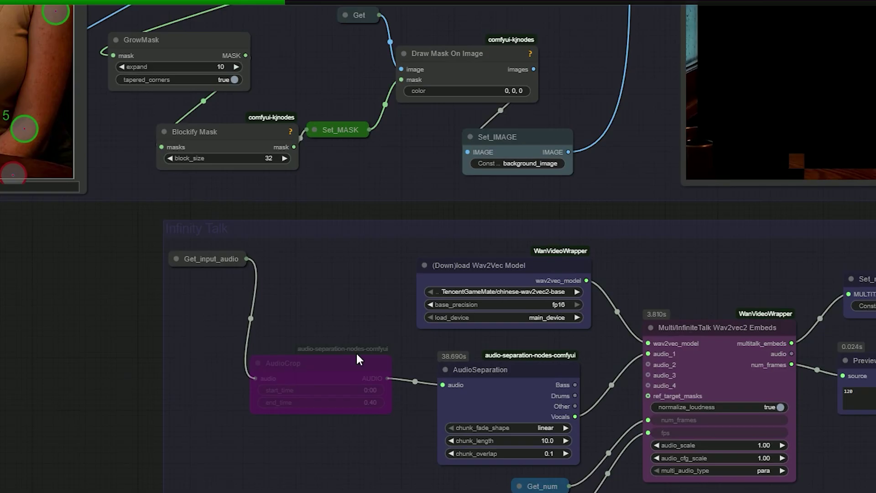
scroll(217, 320, down, 2)
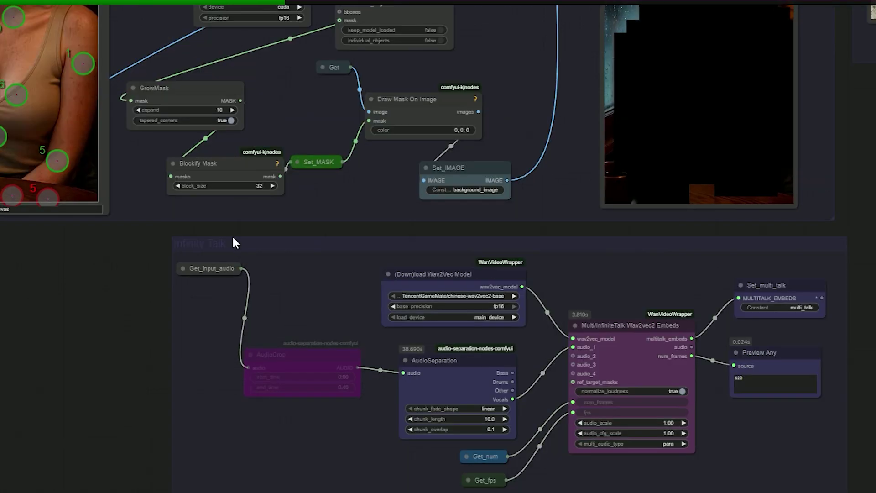
scroll(161, 293, down, 2)
drag(110, 307, 409, 403)
scroll(409, 403, up, 2)
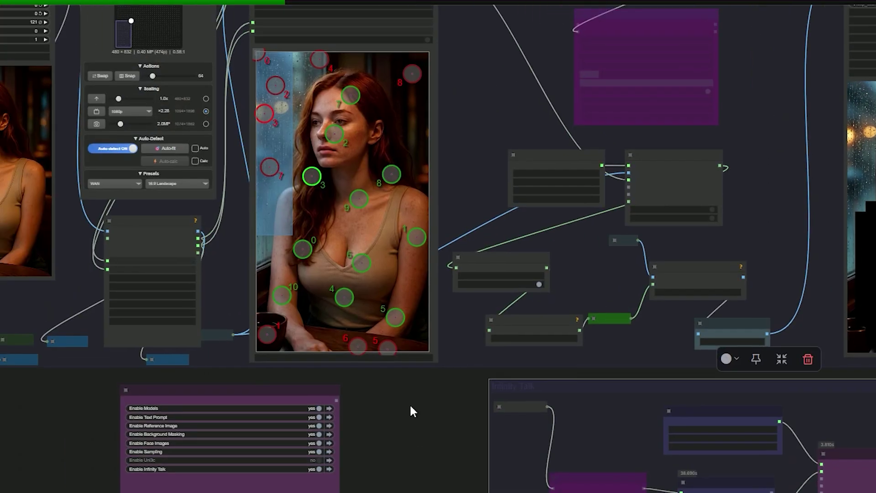
scroll(41, 313, up, 3)
scroll(41, 313, down, 4)
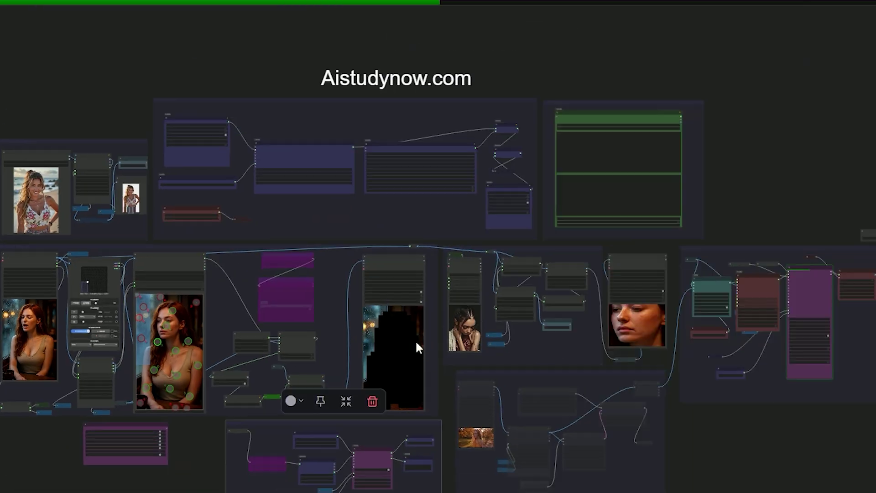
drag(784, 427, 434, 372)
scroll(434, 372, up, 5)
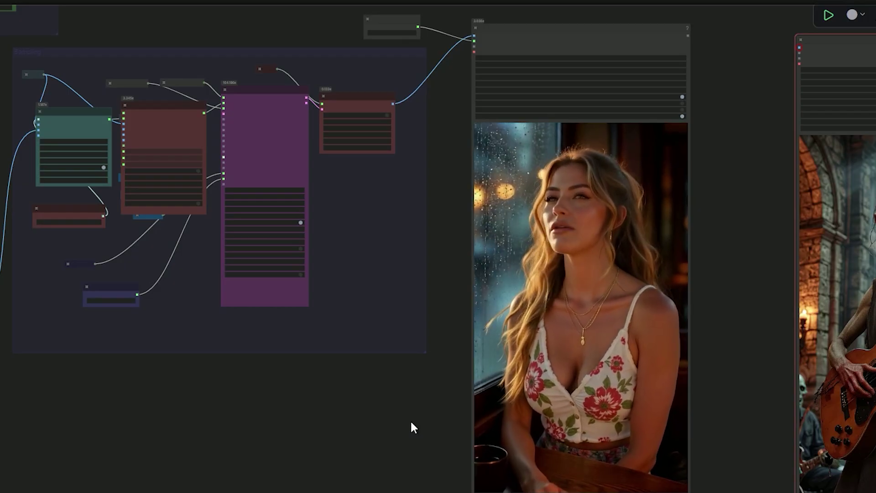
scroll(410, 420, up, 2)
drag(410, 419, 287, 490)
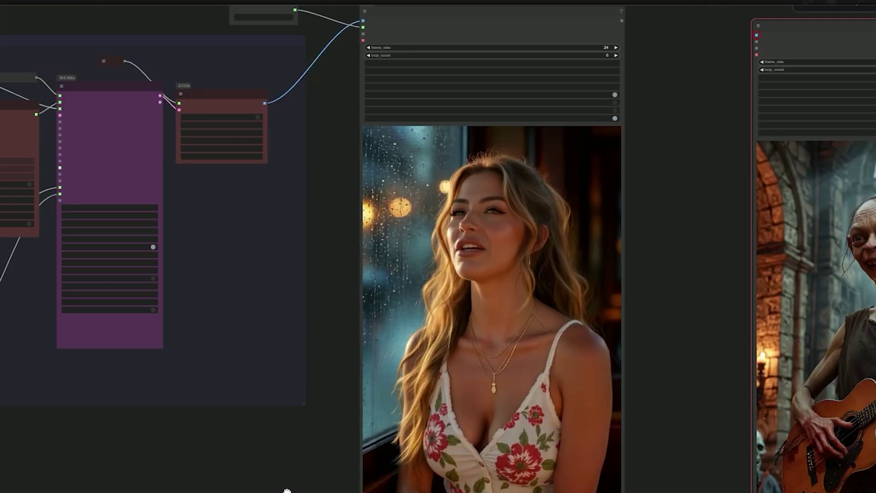
scroll(313, 342, up, 15)
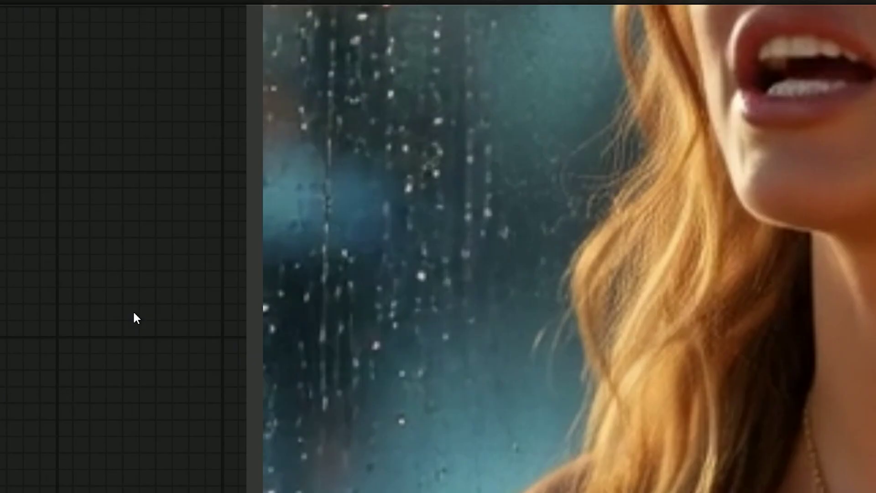
scroll(133, 311, down, 1)
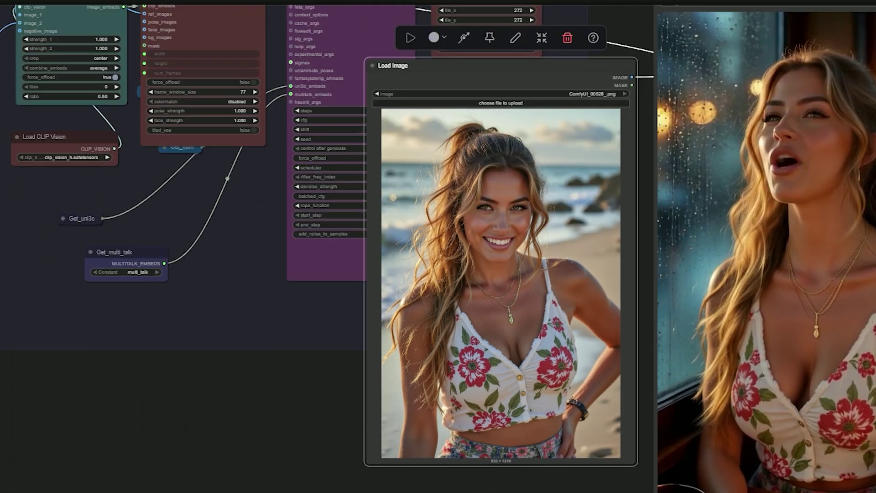
drag(480, 474, 346, 385)
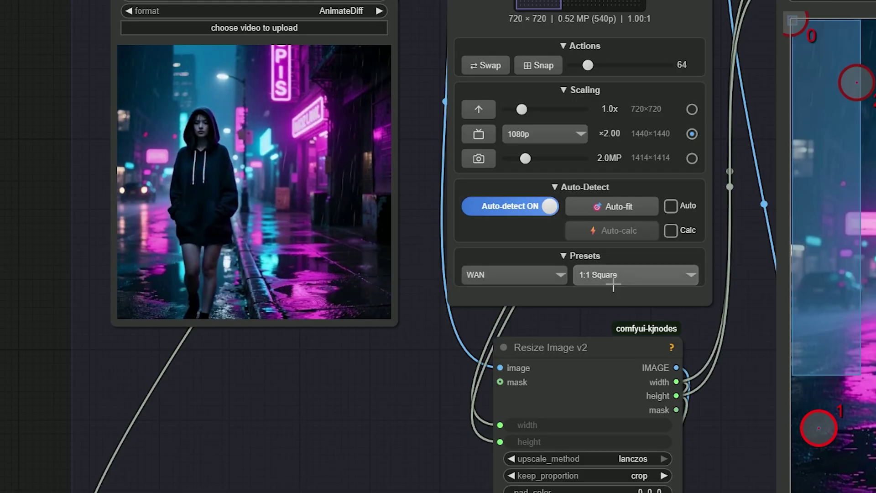
Step: Zoom across the workflow to view the 720×720 Gollum neon-street render and Uni3c group
scroll(613, 286, down, 5)
scroll(40, 146, up, 5)
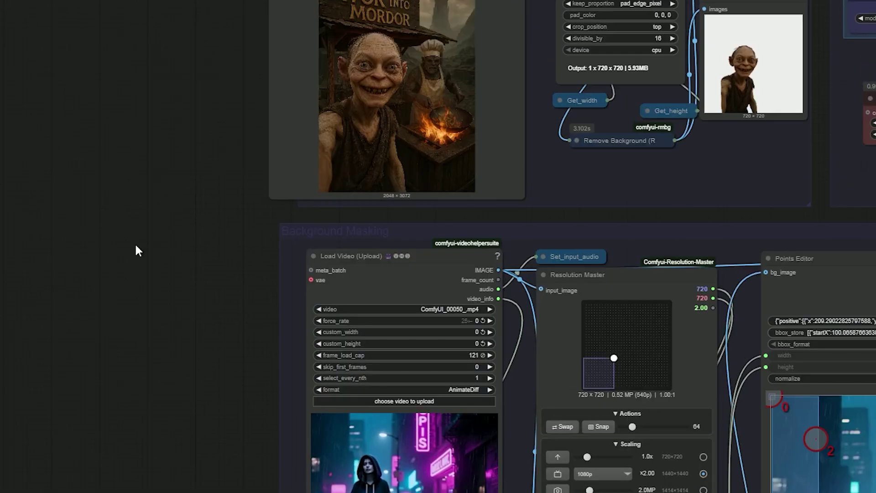
scroll(238, 251, down, 2)
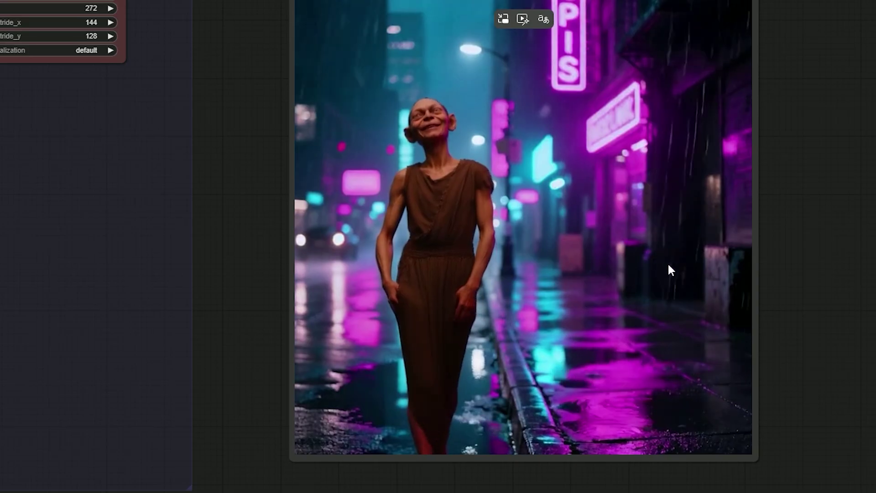
scroll(653, 265, down, 1)
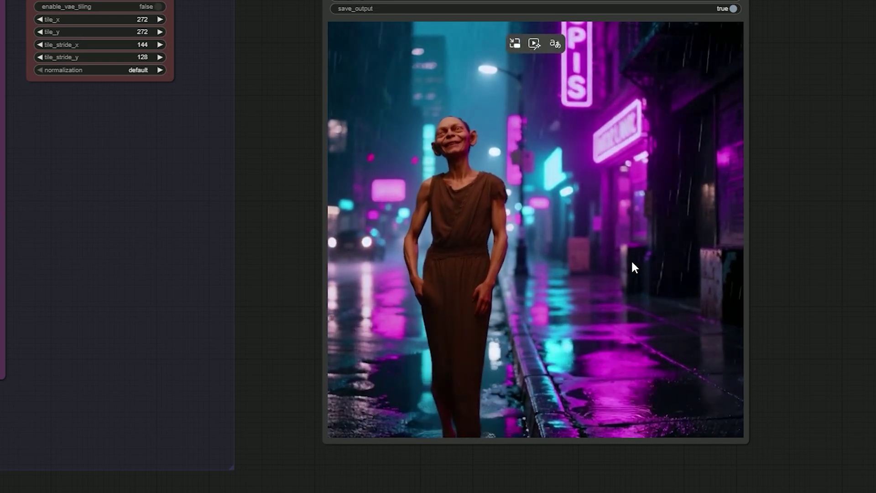
scroll(631, 259, down, 1)
scroll(557, 287, up, 4)
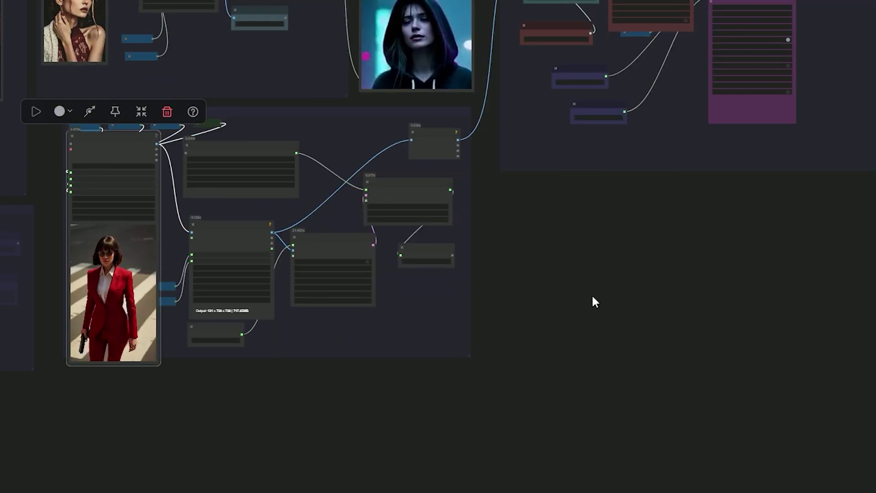
scroll(381, 278, up, 7)
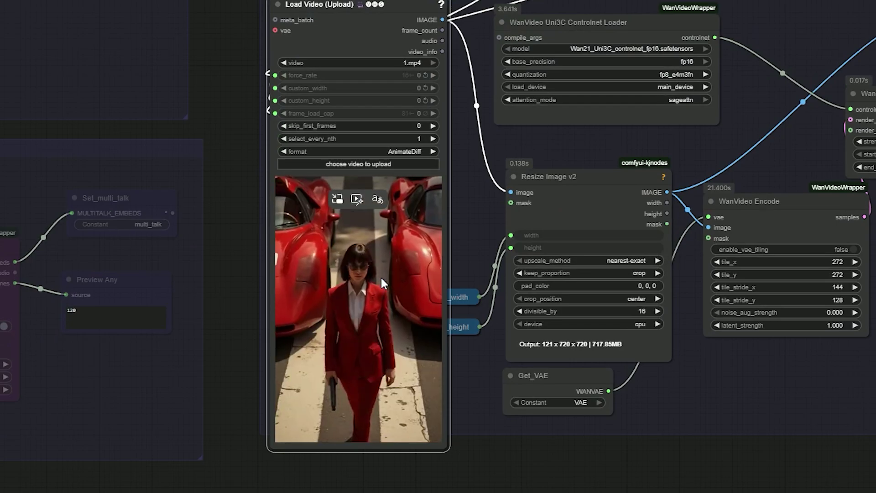
scroll(382, 277, down, 2)
scroll(489, 369, right, 10)
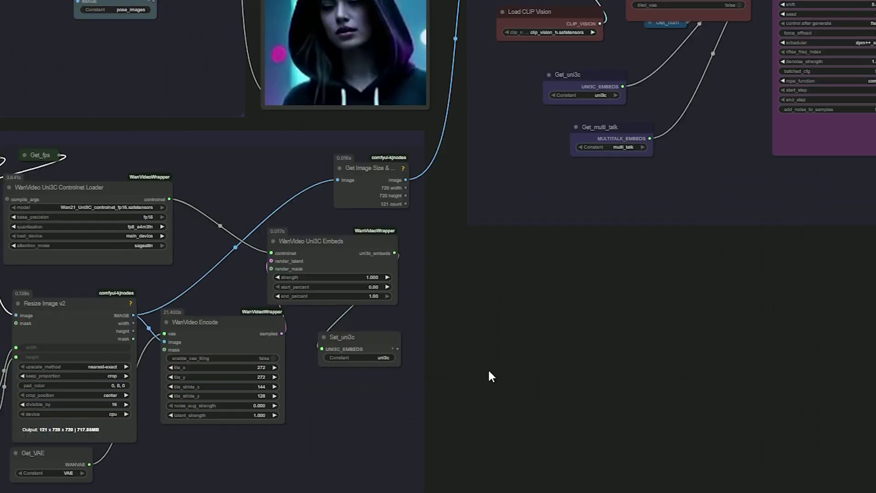